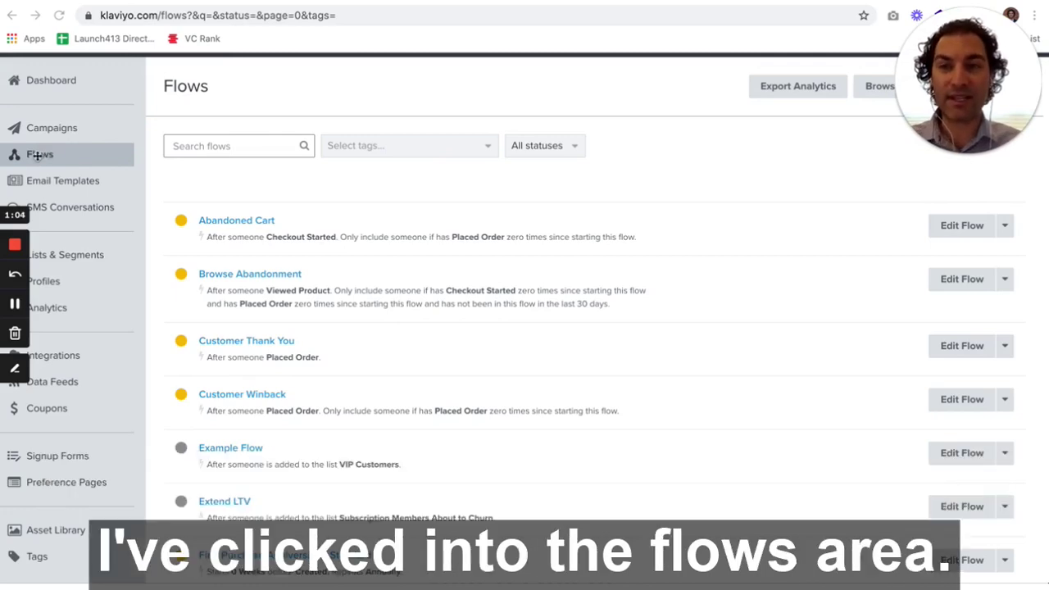
Open the Extend LTV flow from the flows list
scroll(278, 335, "down", 1)
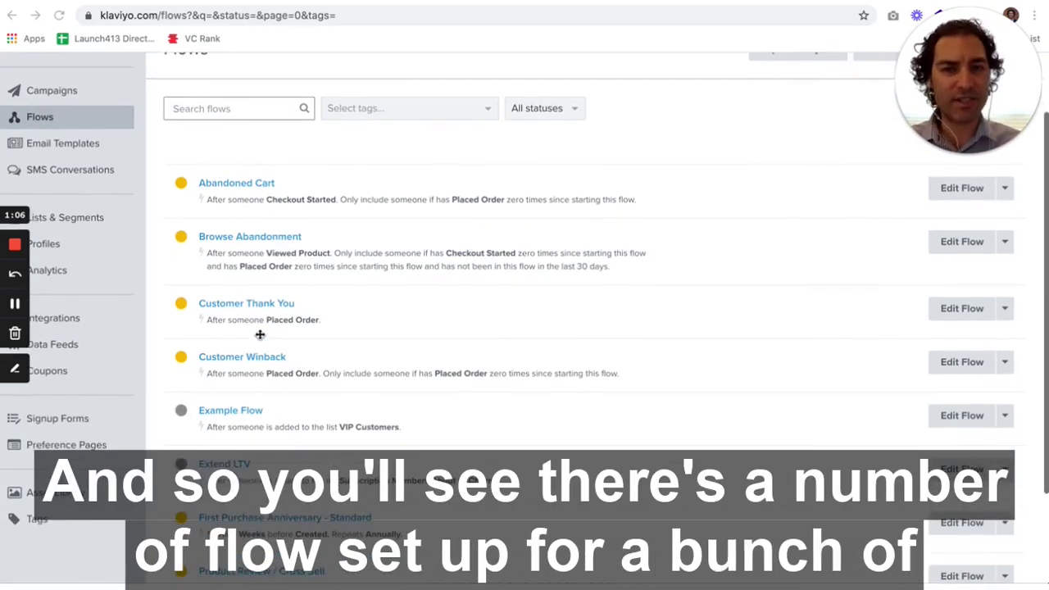
scroll(260, 335, "down", 2)
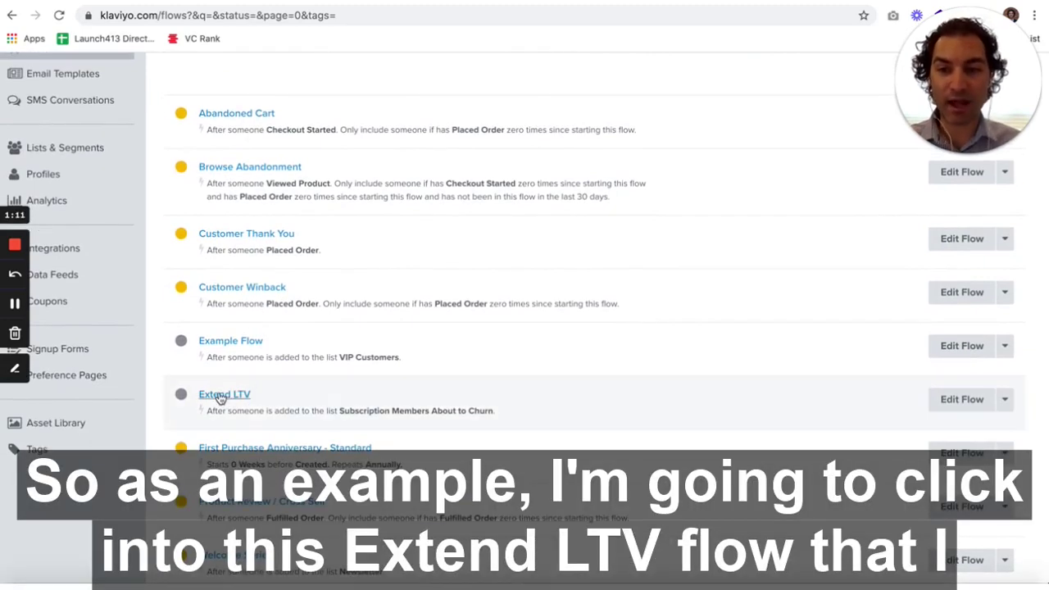
left_click(220, 397)
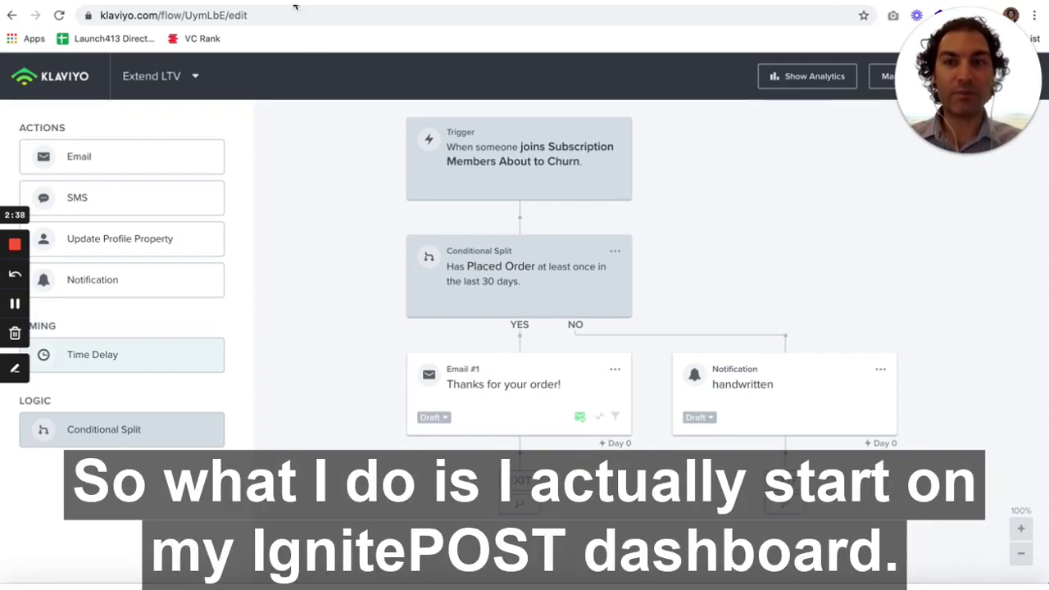
Switch to the IgnitePOST letter templates and open the Churn Prevention template for editing
left_click(185, 1)
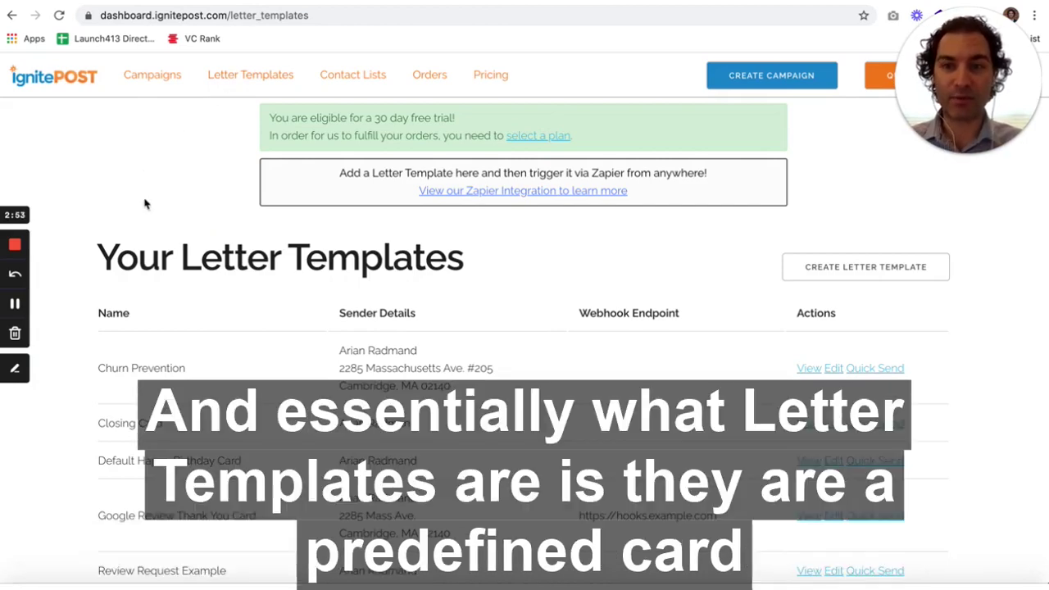
scroll(134, 300, "down", 4)
scroll(135, 300, "down", 1)
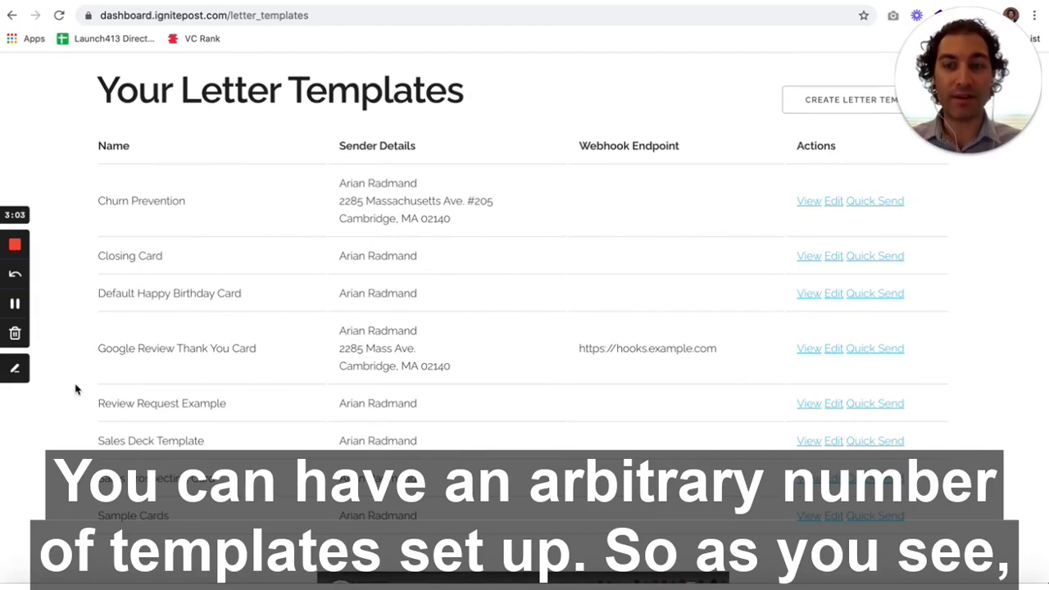
left_click_drag(99, 201, 194, 206)
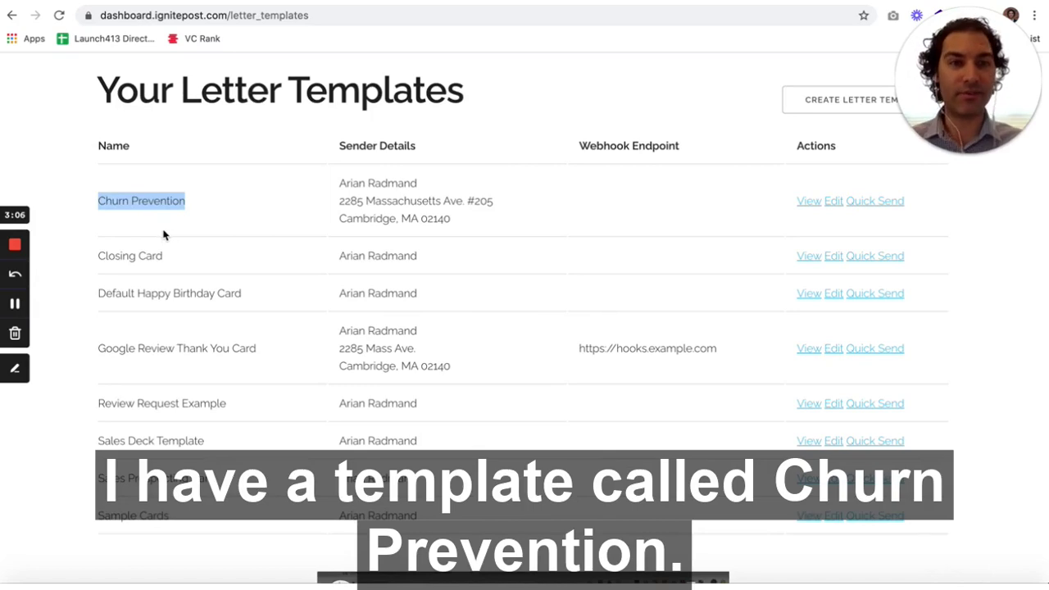
left_click(833, 201)
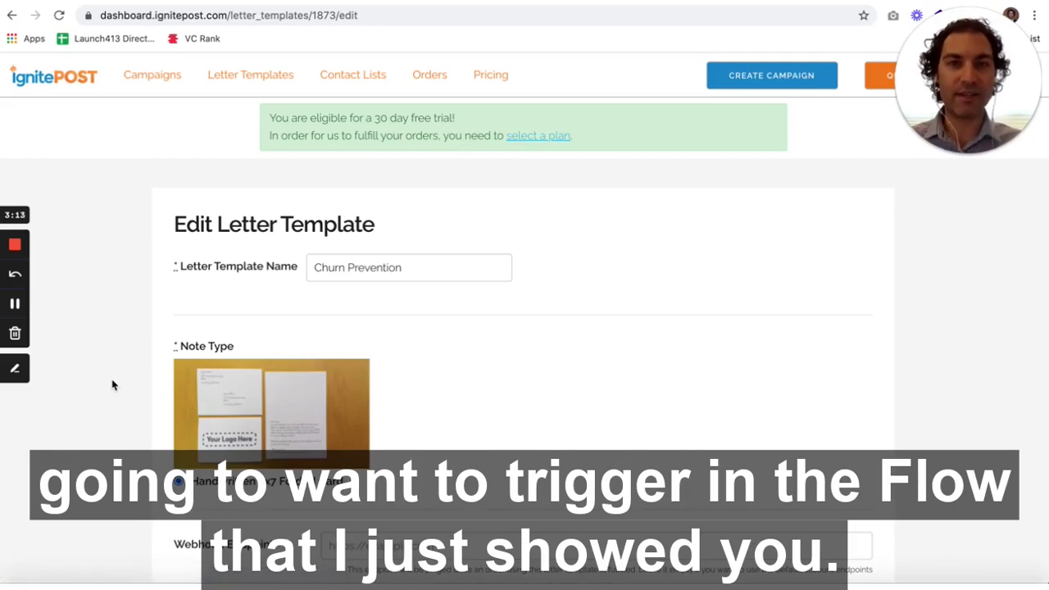
Examine the Churn Prevention template's note type, webhook endpoint, sender address details, font and message with its handwritten preview
scroll(113, 385, "down", 2)
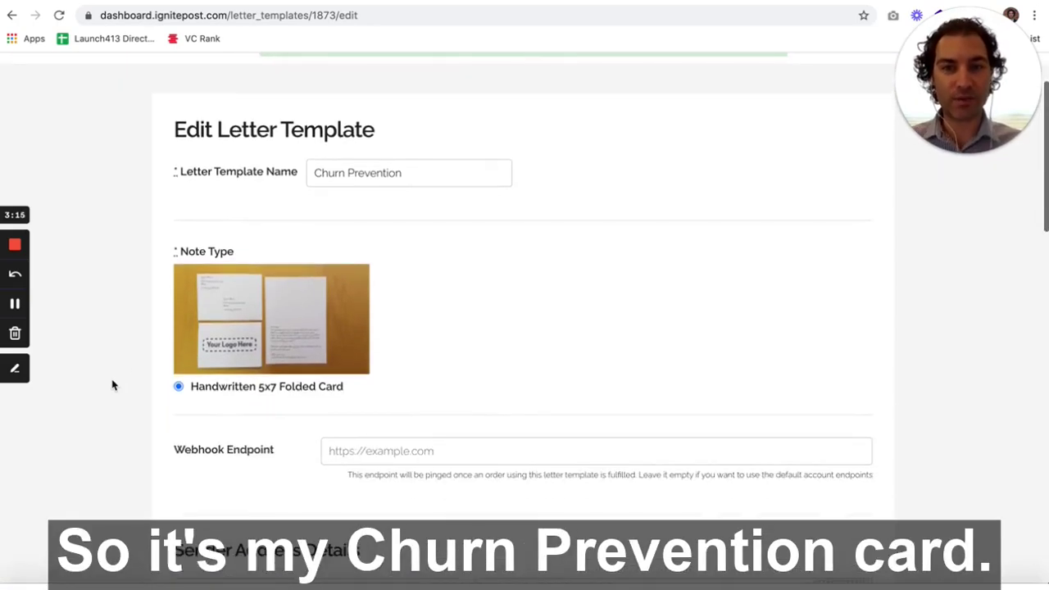
scroll(113, 385, "down", 5)
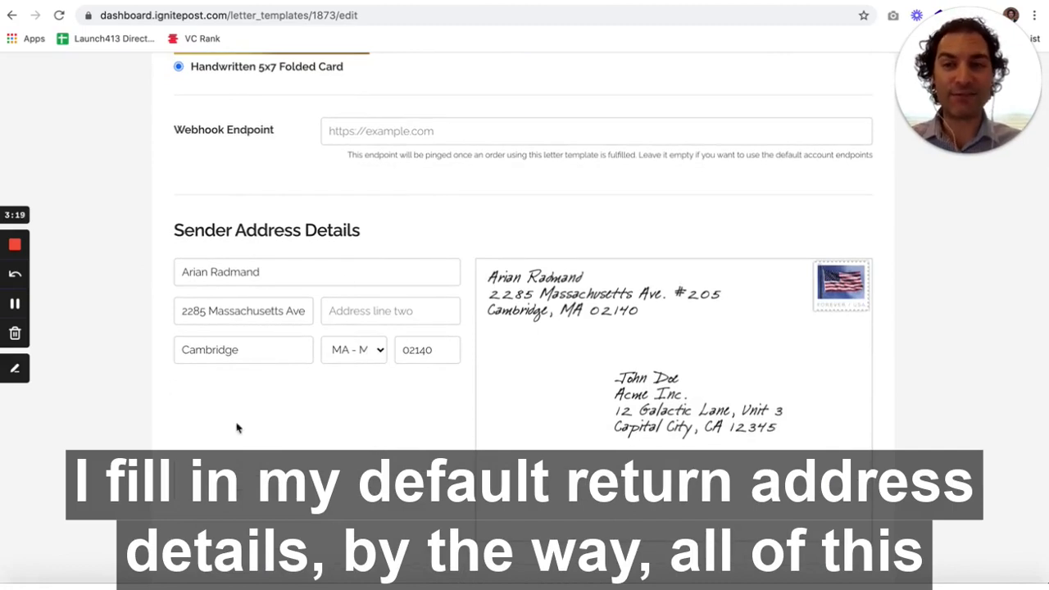
scroll(222, 443, "down", 1)
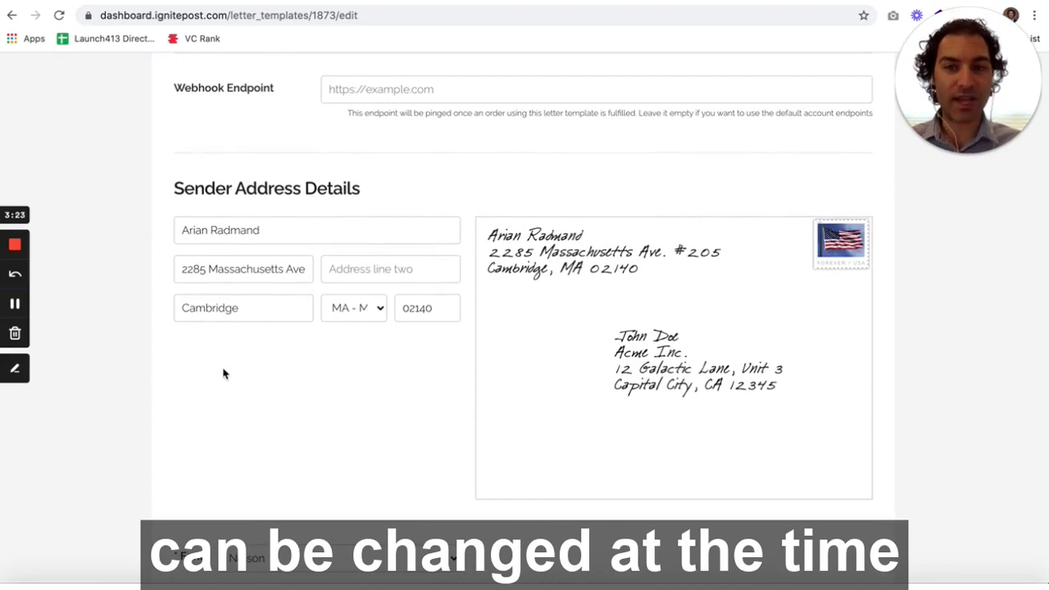
scroll(223, 373, "down", 3)
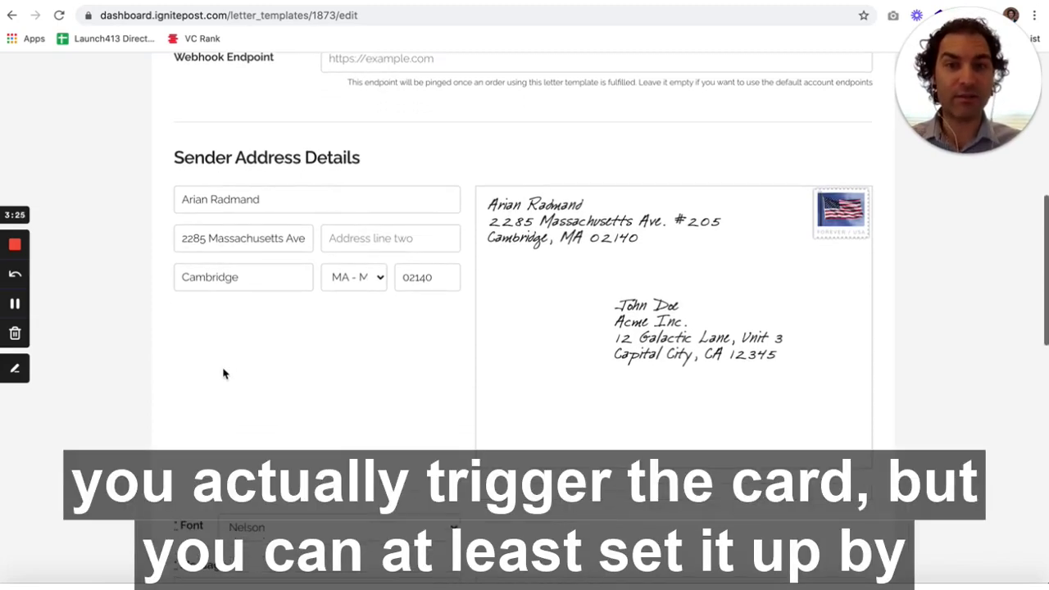
scroll(223, 373, "down", 3)
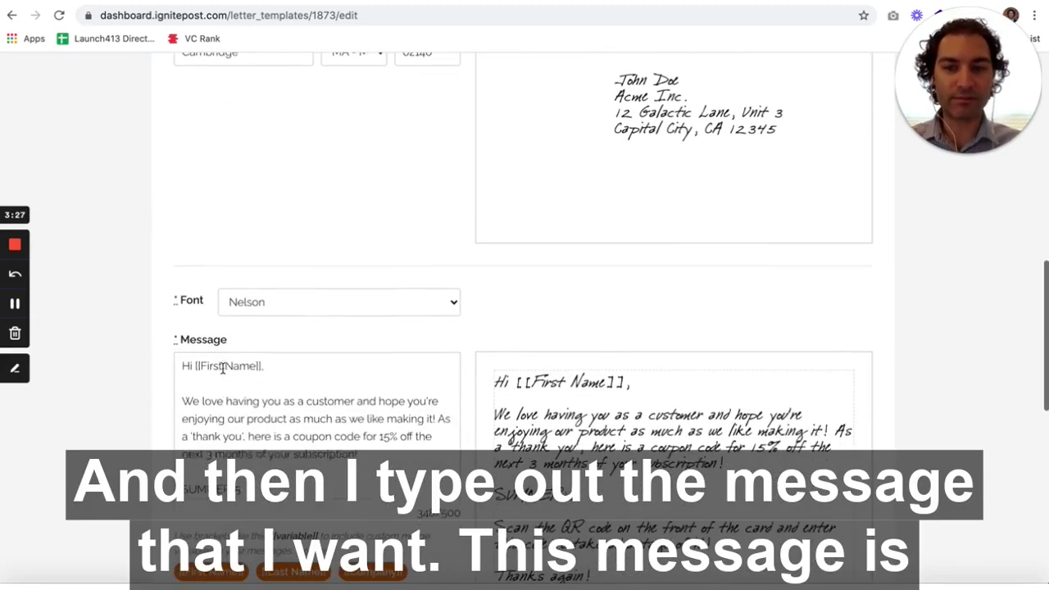
scroll(219, 363, "down", 3)
scroll(219, 363, "up", 2)
scroll(119, 421, "down", 2)
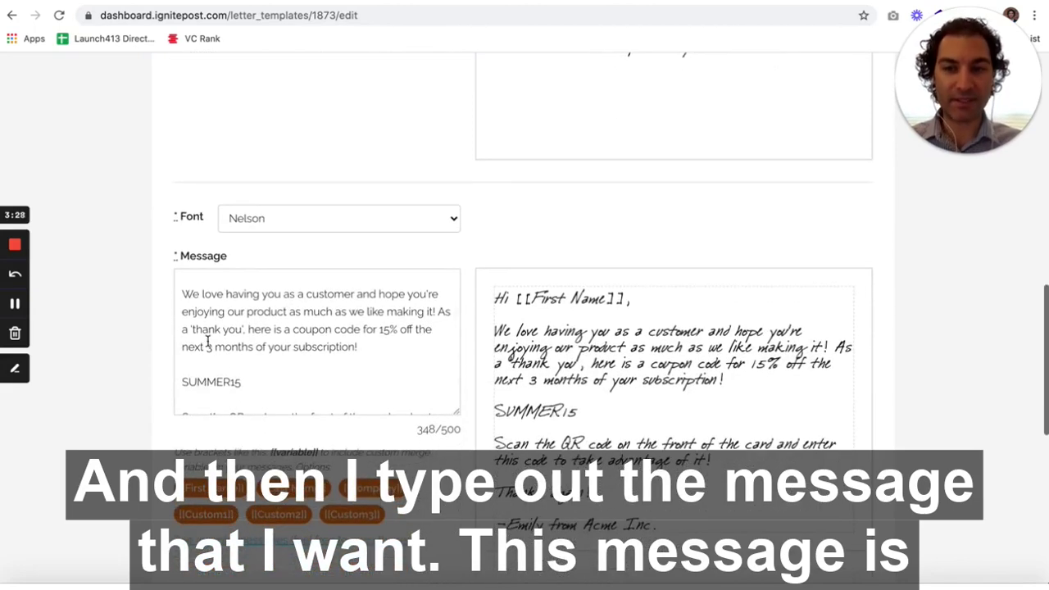
scroll(208, 340, "up", 2)
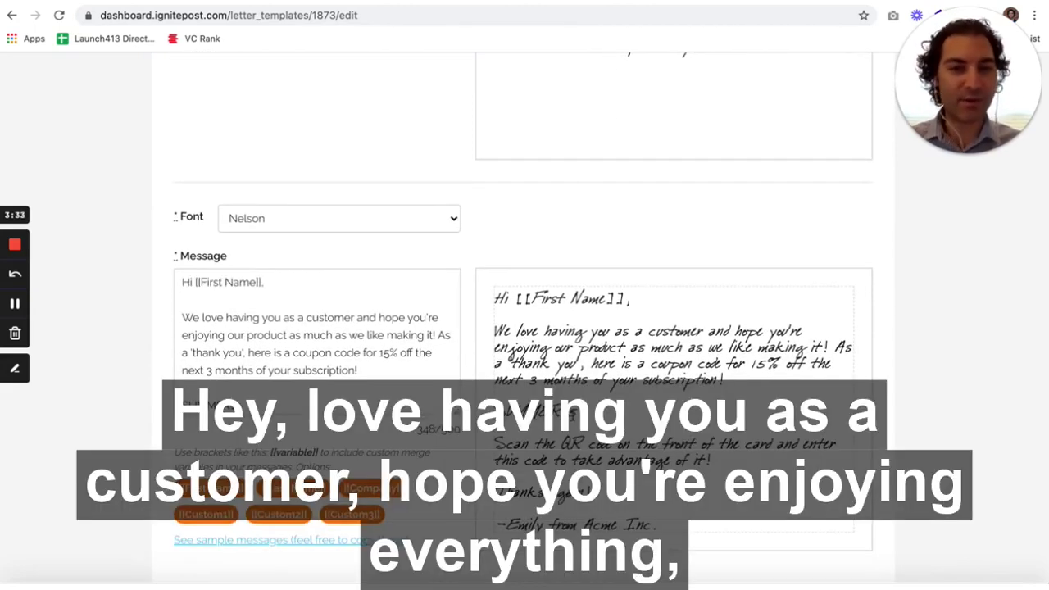
scroll(573, 417, "down", 1)
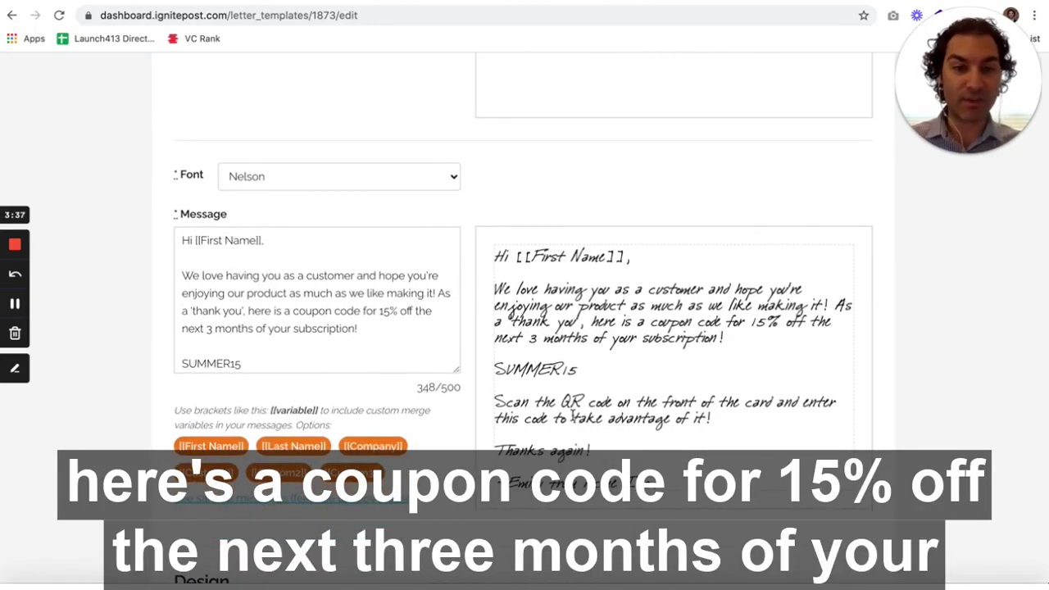
scroll(527, 445, "down", 1)
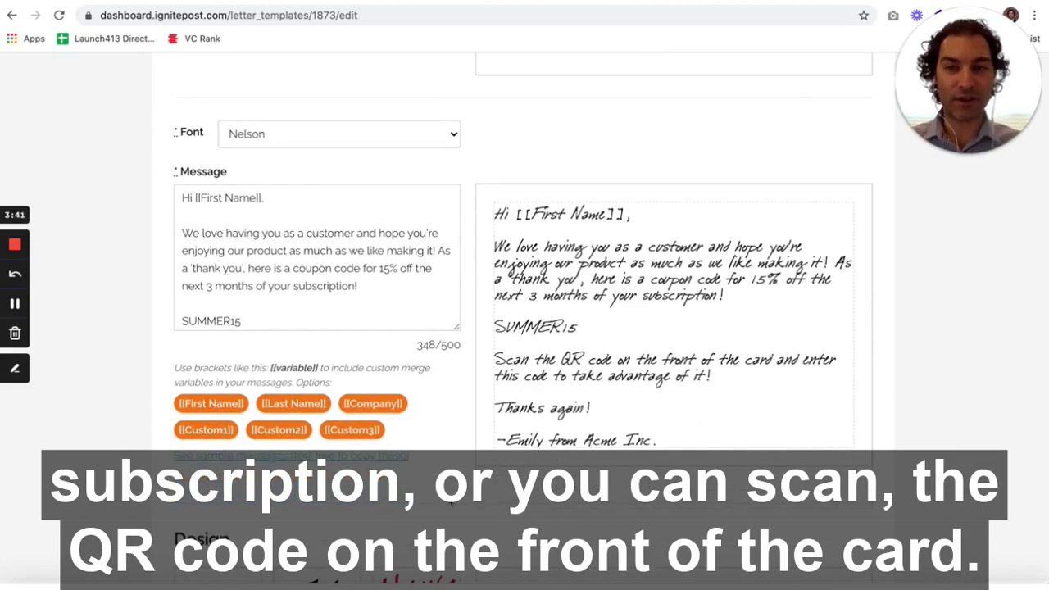
Try the Kletzien handwriting font on the card message and switch back to Nelson
left_click(307, 218)
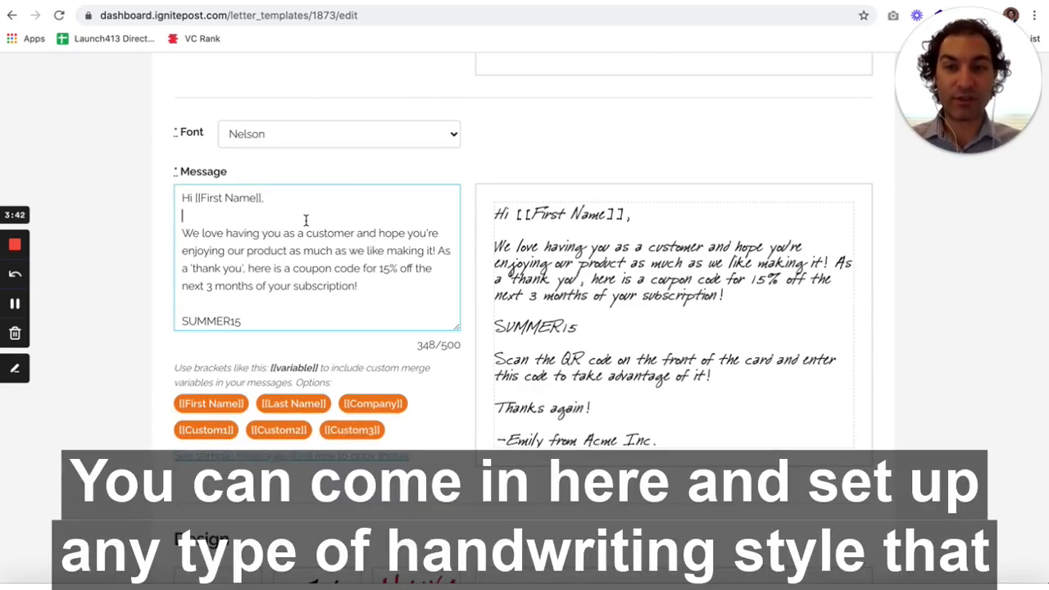
left_click(278, 135)
key("Escape")
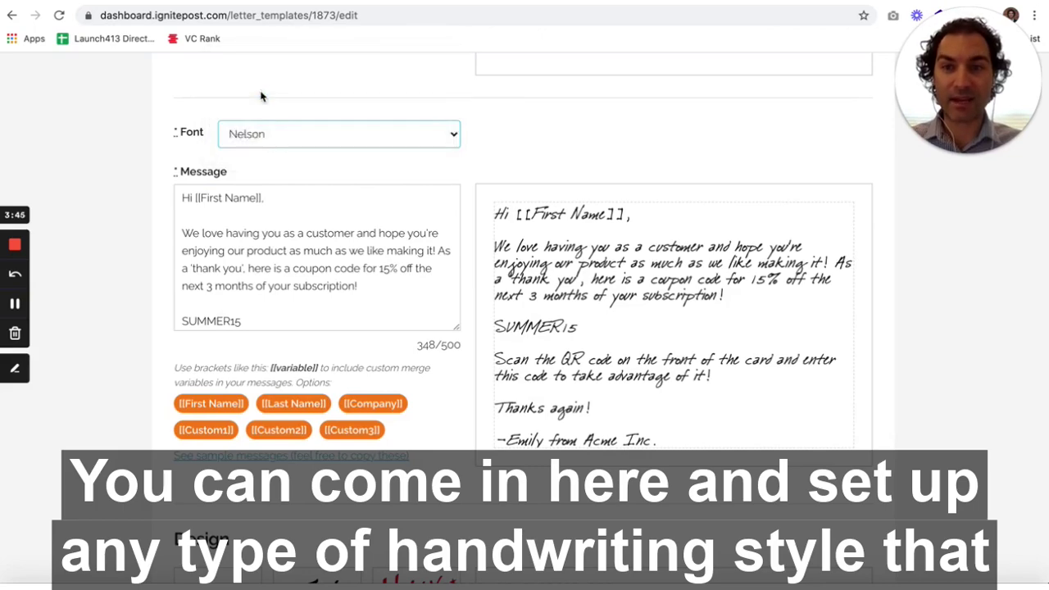
left_click(264, 133)
left_click(259, 117)
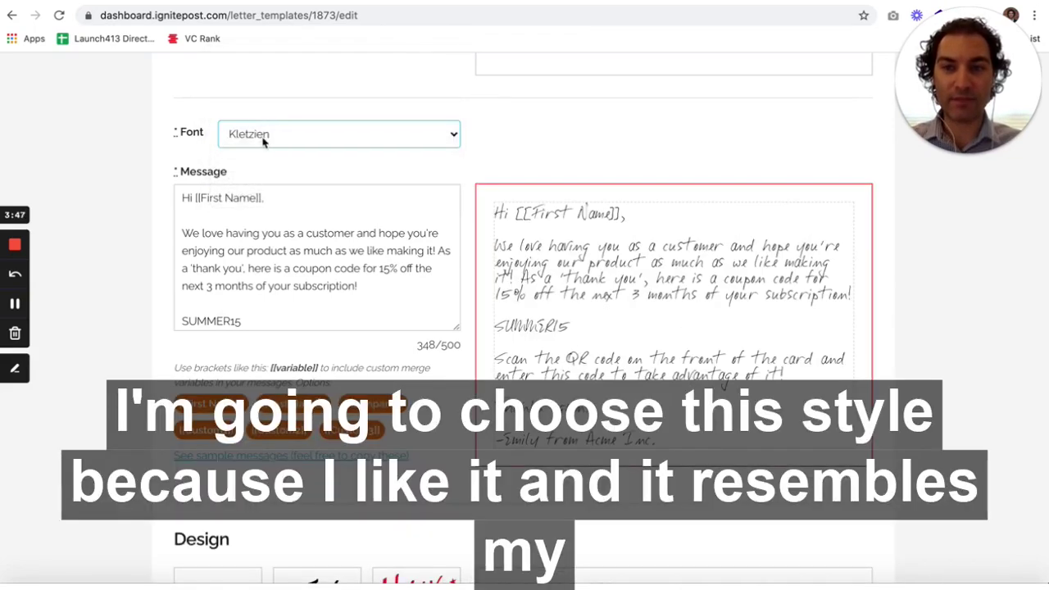
left_click(263, 141)
left_click(270, 194)
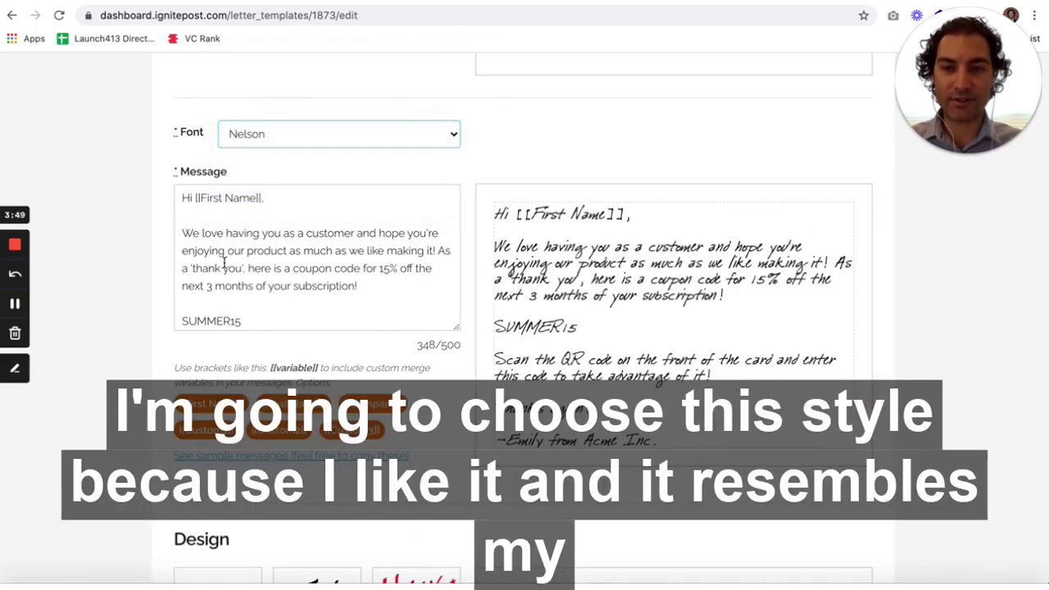
Save the Churn Prevention letter template with its uploaded card design and review the saved card
scroll(128, 394, "down", 5)
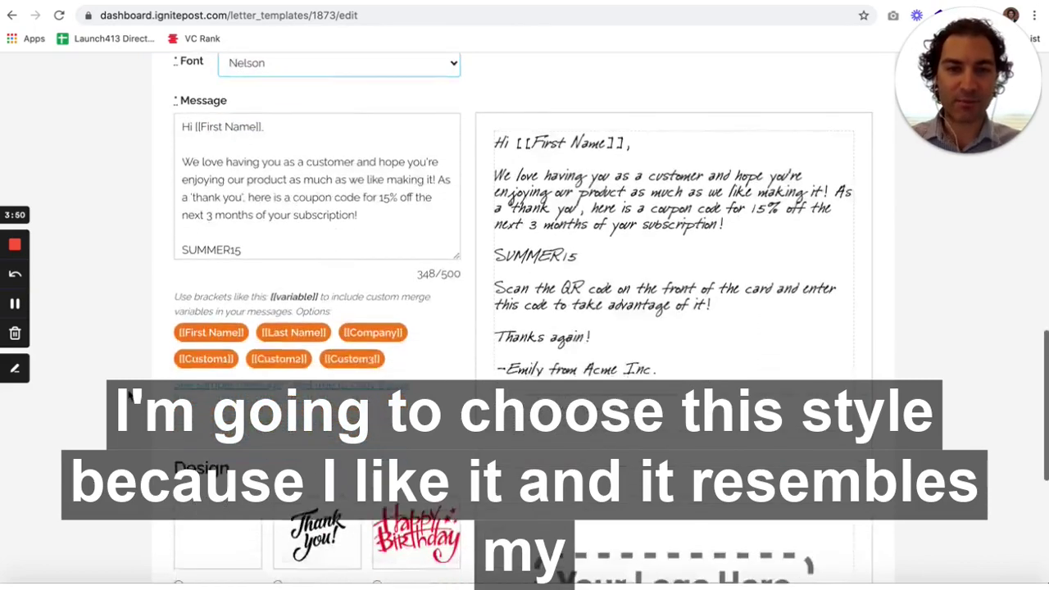
scroll(128, 395, "down", 2)
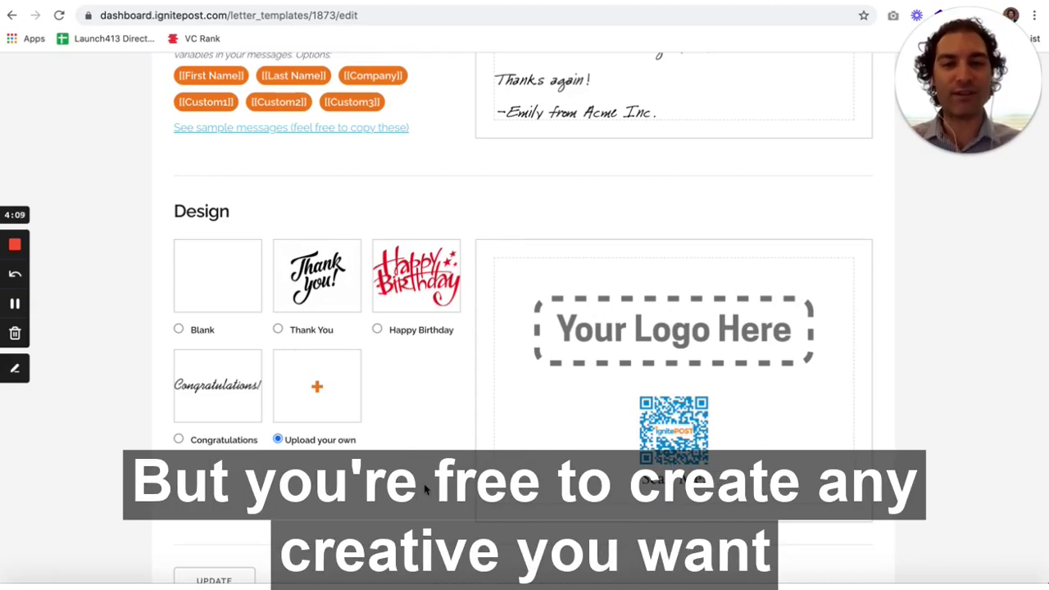
scroll(425, 489, "down", 1)
left_click(214, 531)
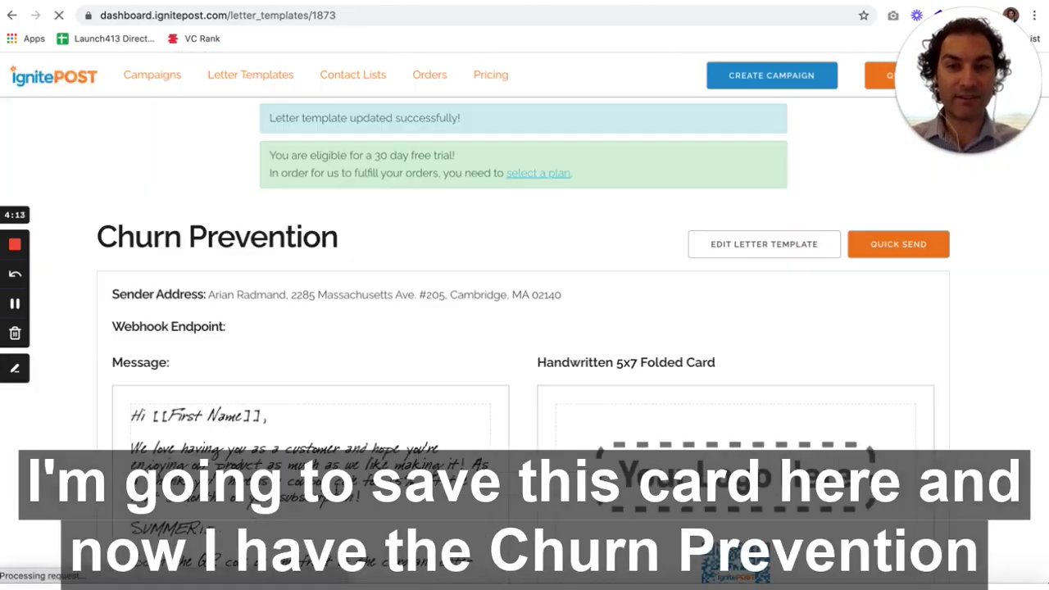
scroll(334, 487, "down", 1)
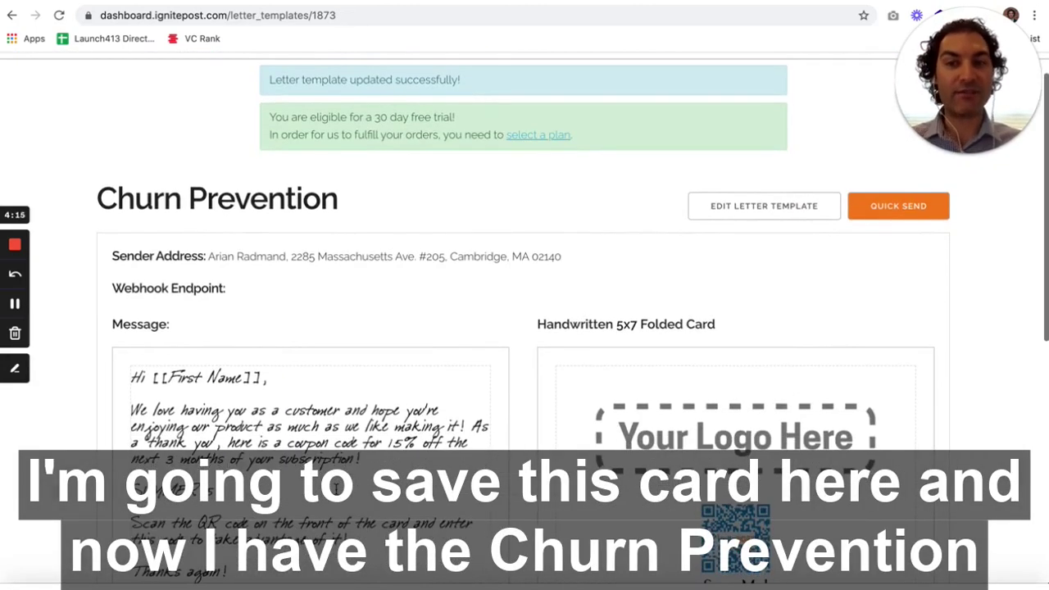
scroll(334, 487, "down", 2)
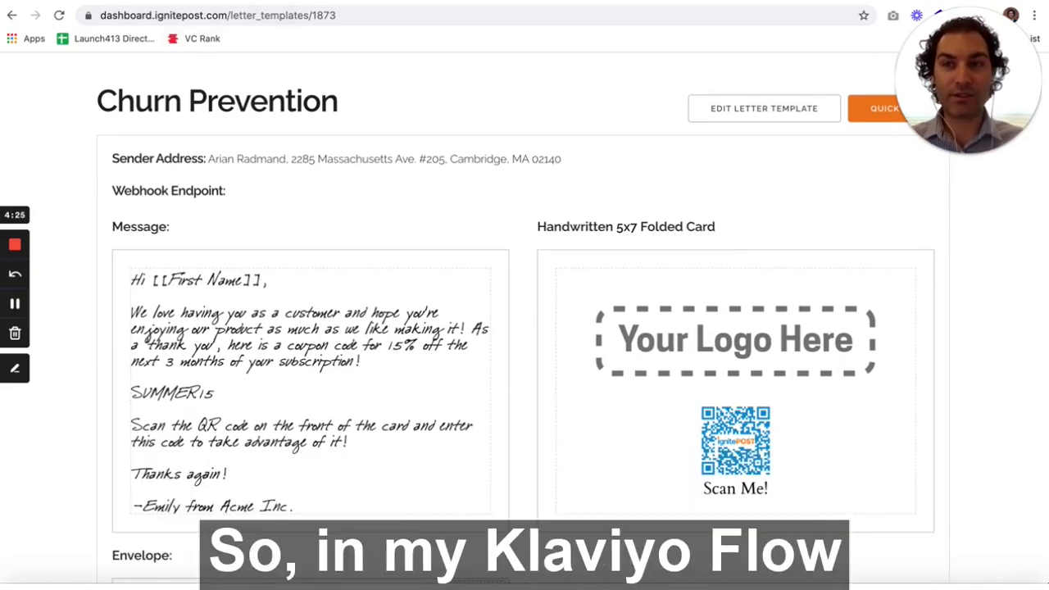
Switch back to the Klaviyo Extend LTV flow and open the handwritten notification on the No branch of the conditional split
left_click(218, 2)
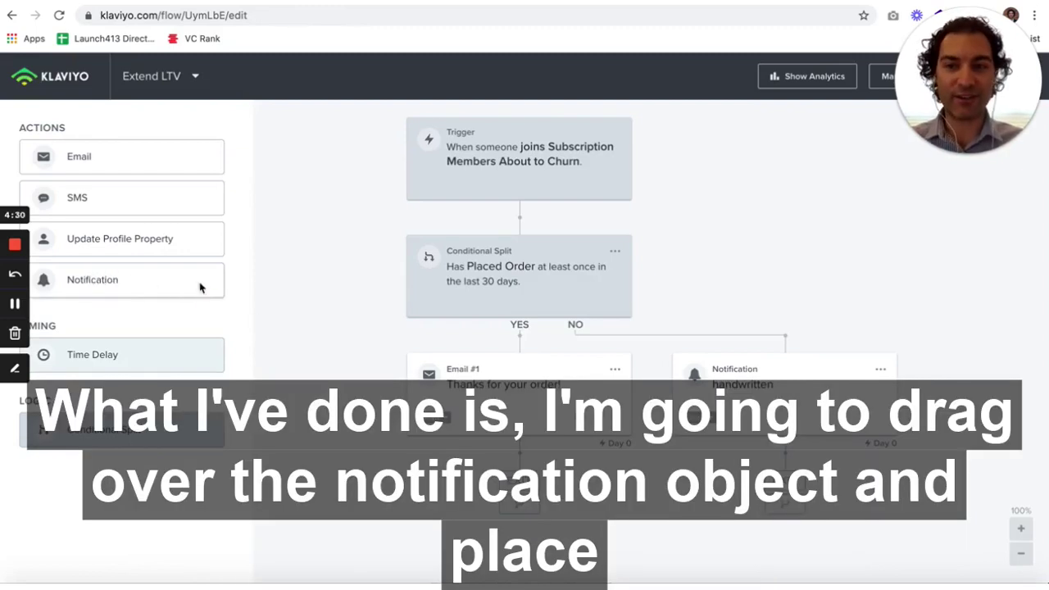
left_click_drag(199, 287, 144, 276)
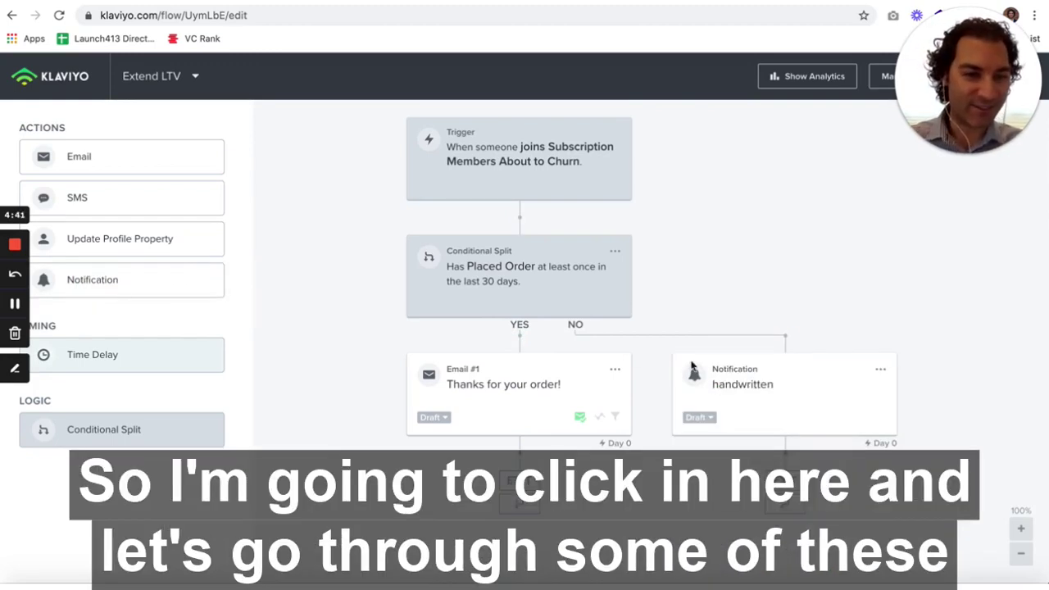
left_click(733, 386)
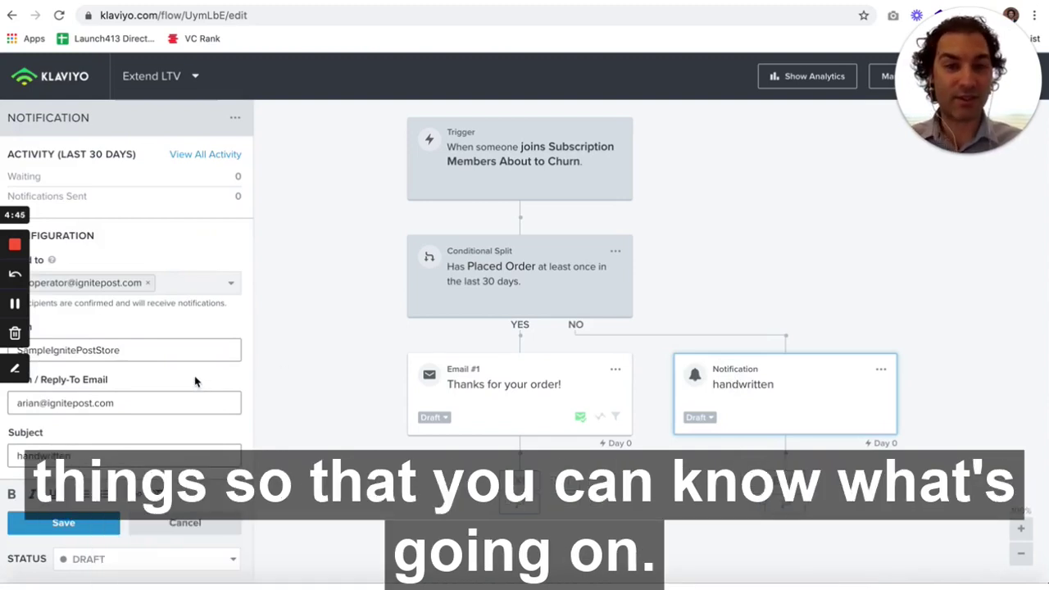
Examine the handwritten notification's recipient, sender, subject and body fields, including the API key, letter template ID, font and message
scroll(195, 381, "down", 3)
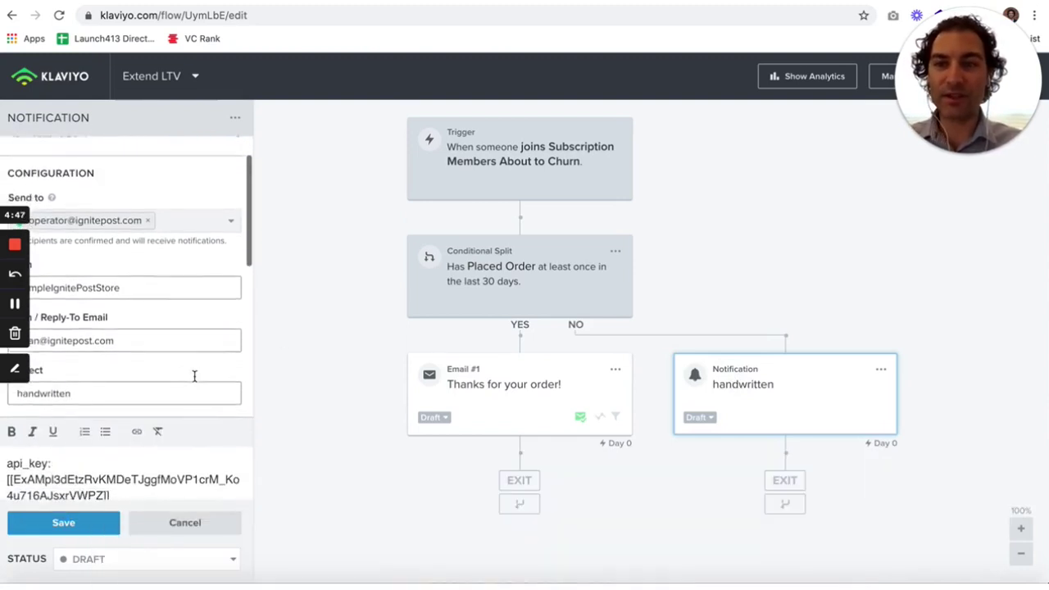
scroll(194, 375, "down", 2)
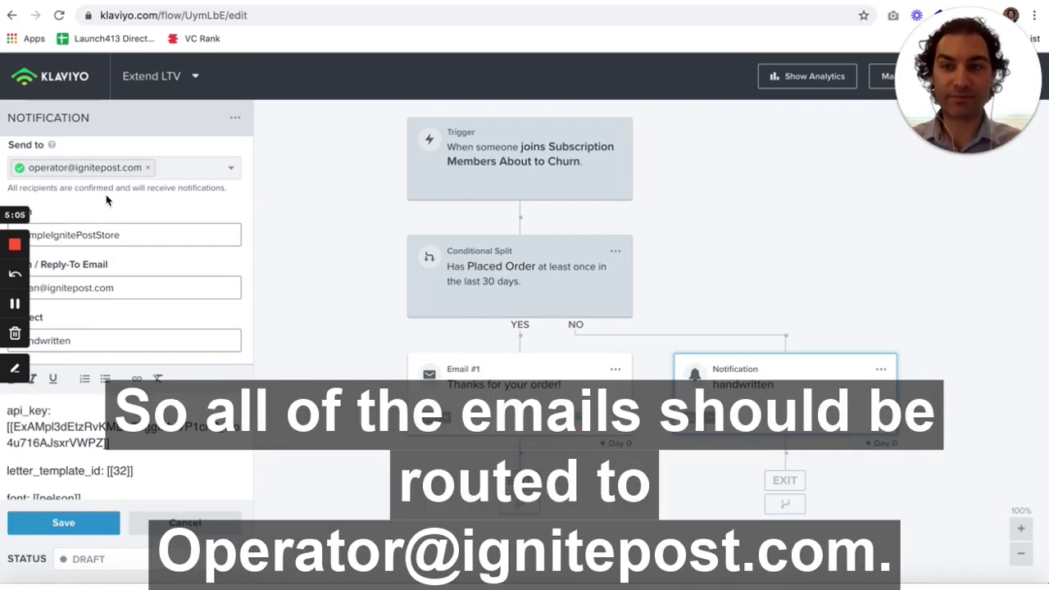
scroll(106, 200, "down", 1)
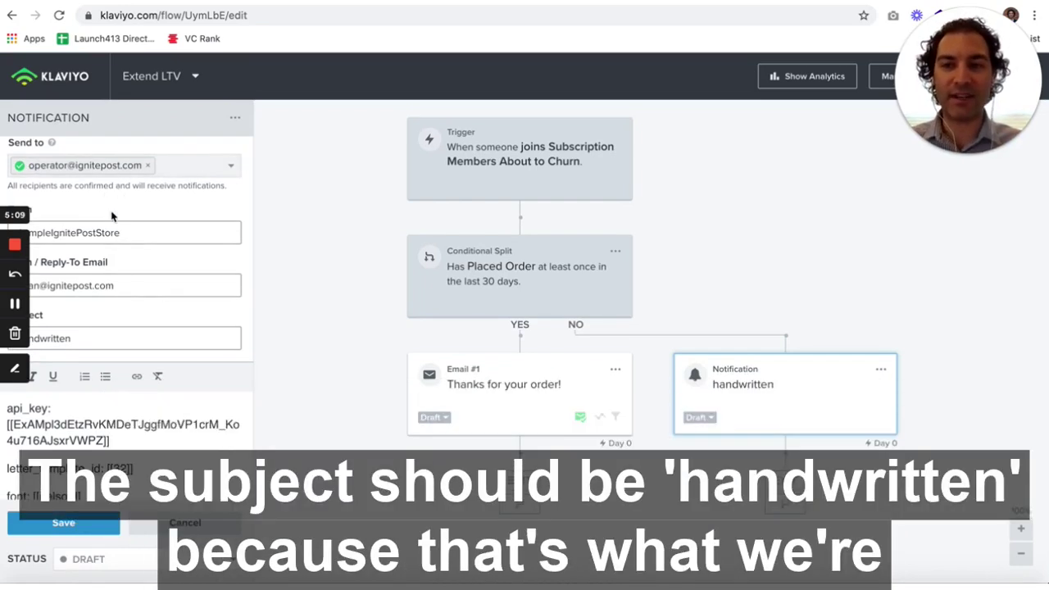
scroll(112, 212, "down", 5)
scroll(112, 216, "down", 1)
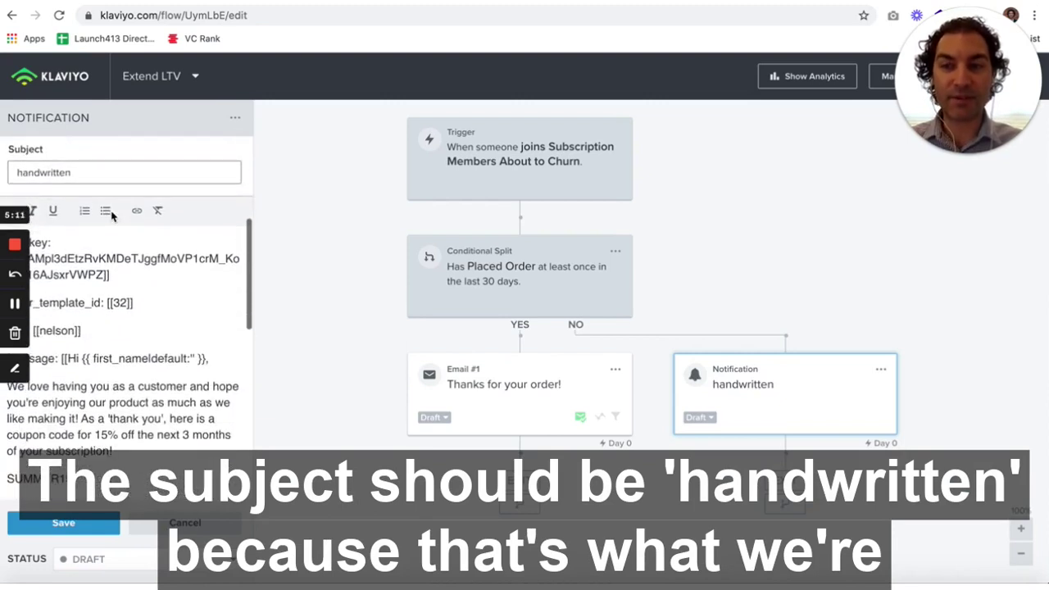
left_click_drag(77, 172, 18, 173)
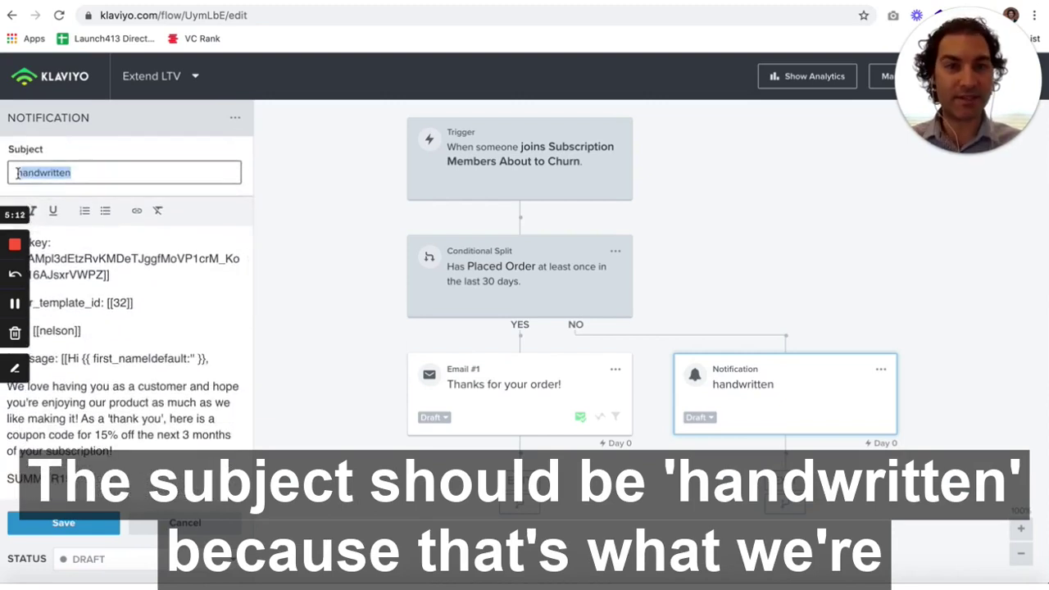
left_click(83, 175)
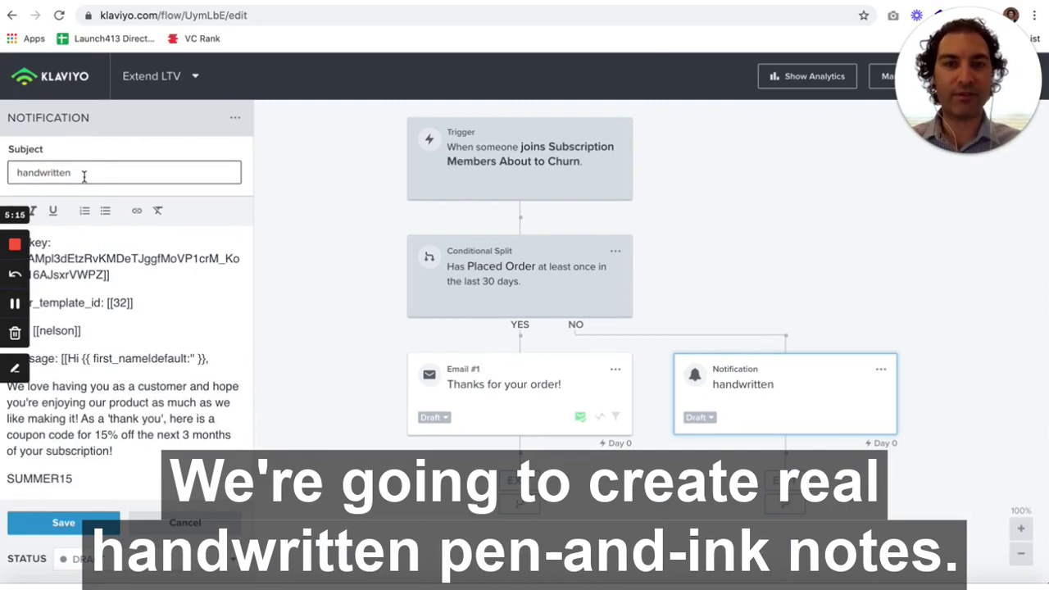
scroll(115, 275, "down", 3)
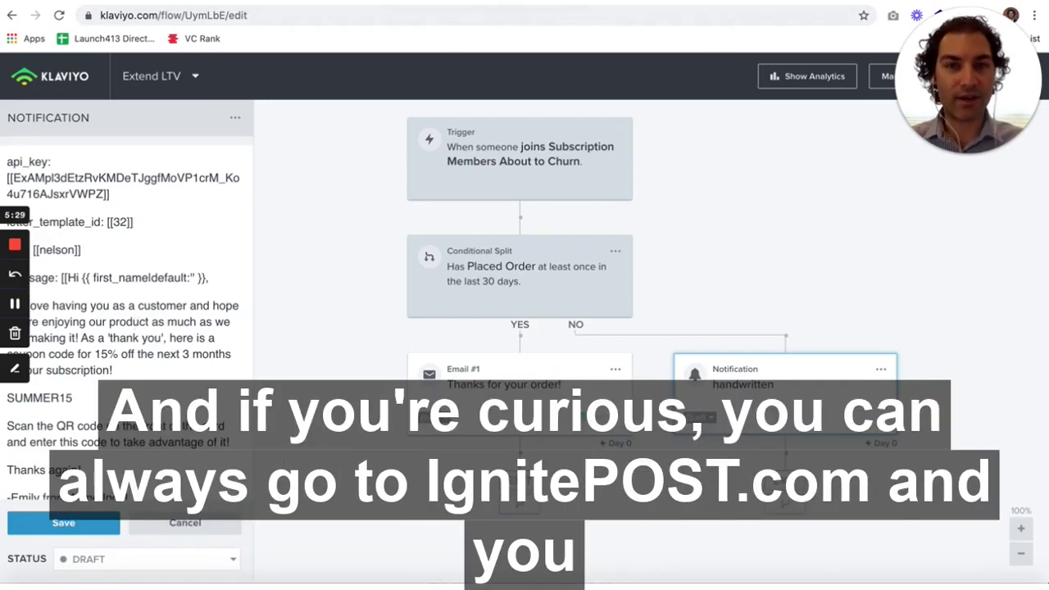
Switch to the IgnitePOST page on turning emails into handwritten cards and examine its copyable email template
left_click(491, 2)
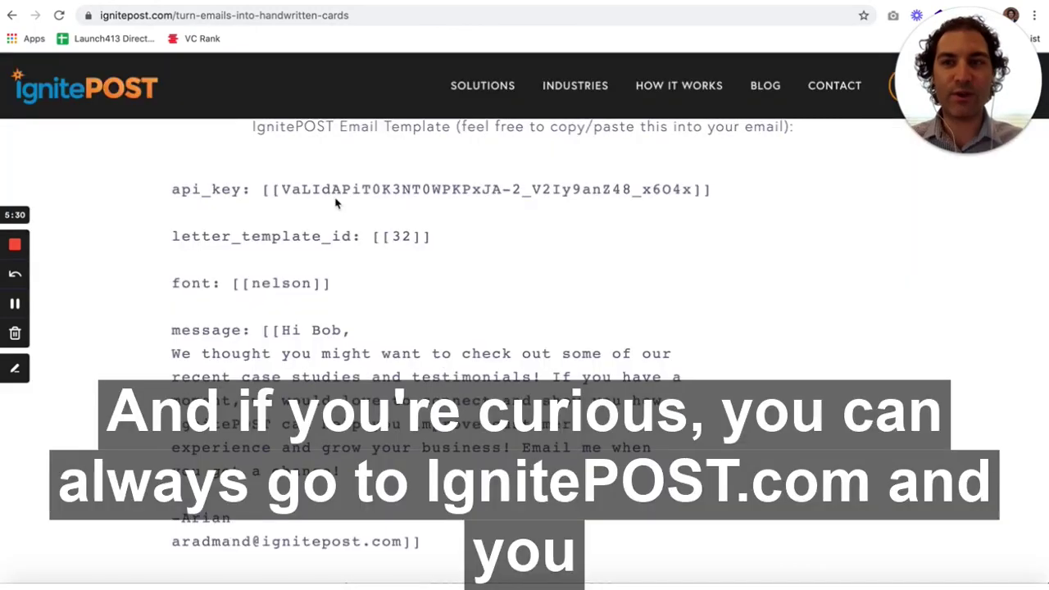
scroll(331, 216, "up", 2)
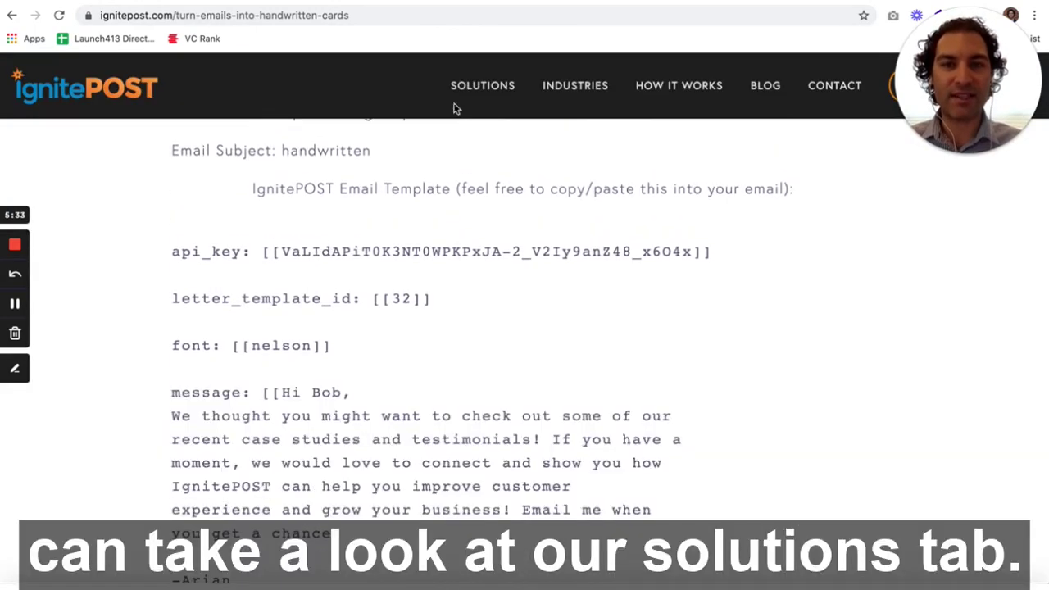
mouse_move(457, 103)
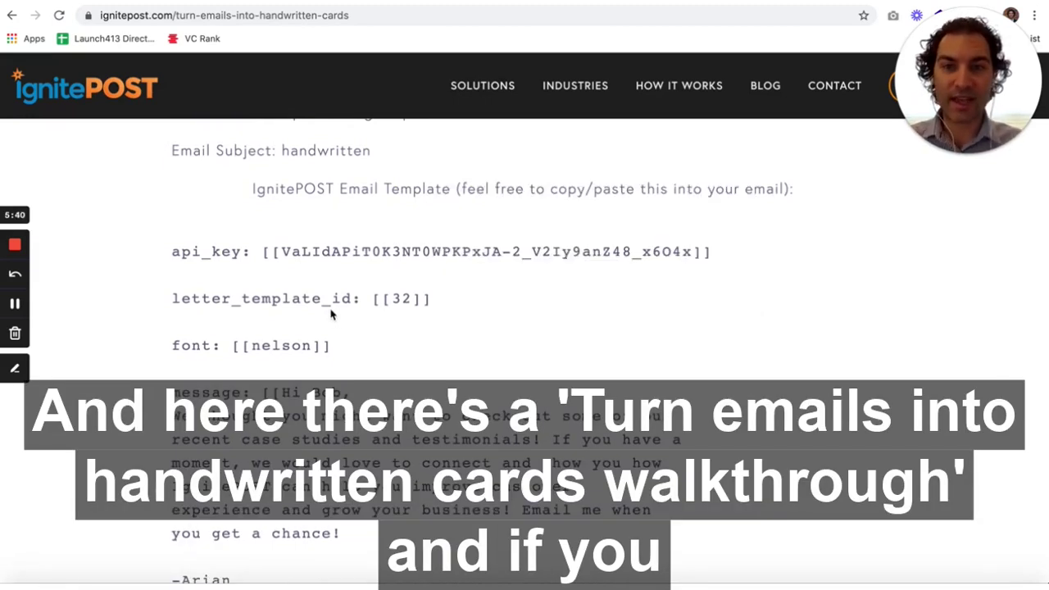
scroll(331, 313, "up", 3)
scroll(330, 313, "down", 5)
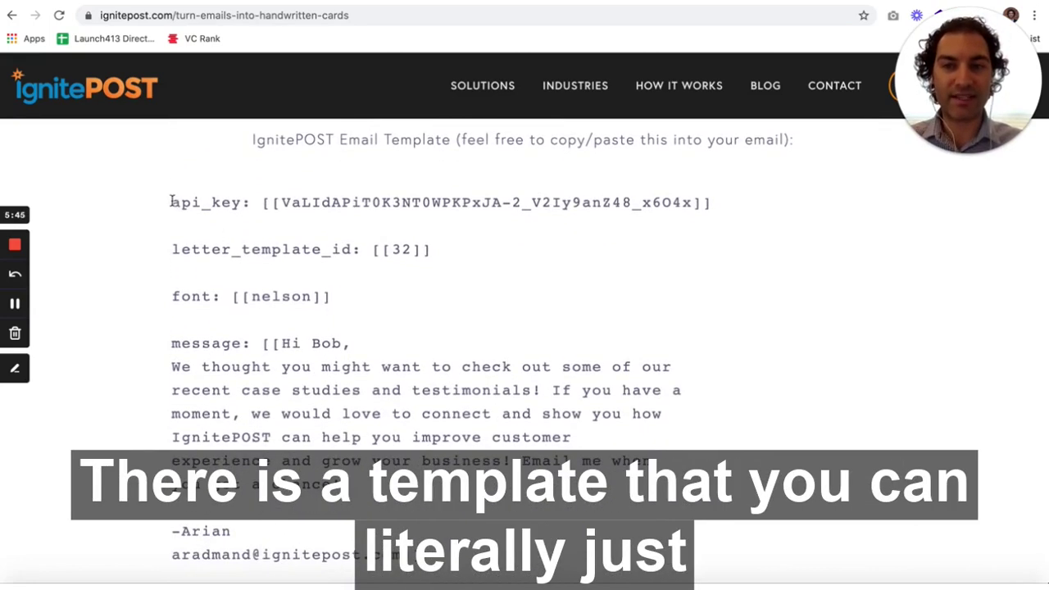
left_click_drag(187, 210, 382, 521)
scroll(287, 332, "down", 5)
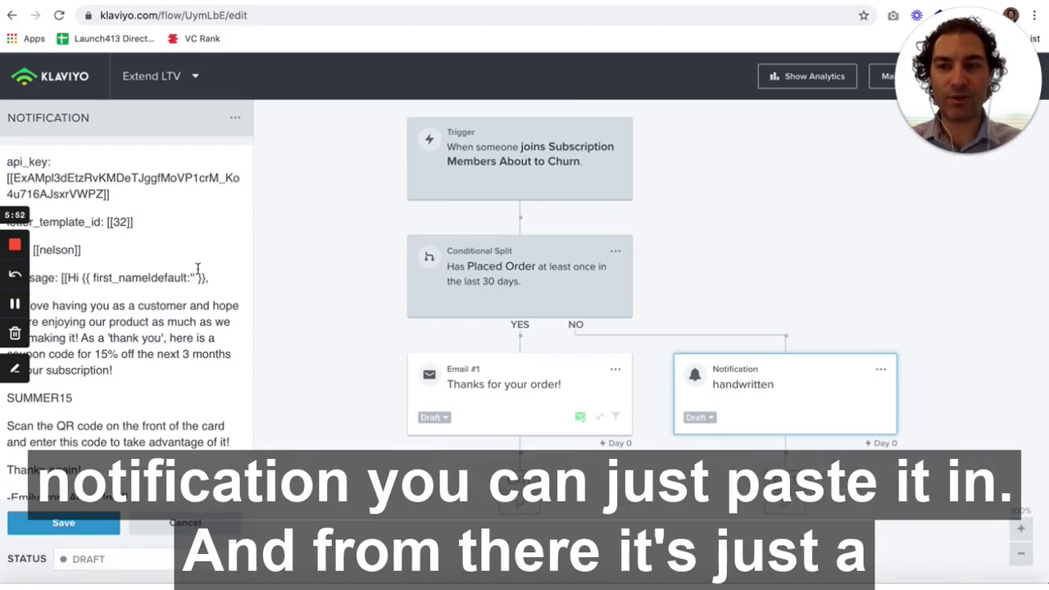
Return to the Klaviyo flow and examine the handwritten notification's body, highlighting the API key value between the double square brackets
scroll(197, 268, "up", 1)
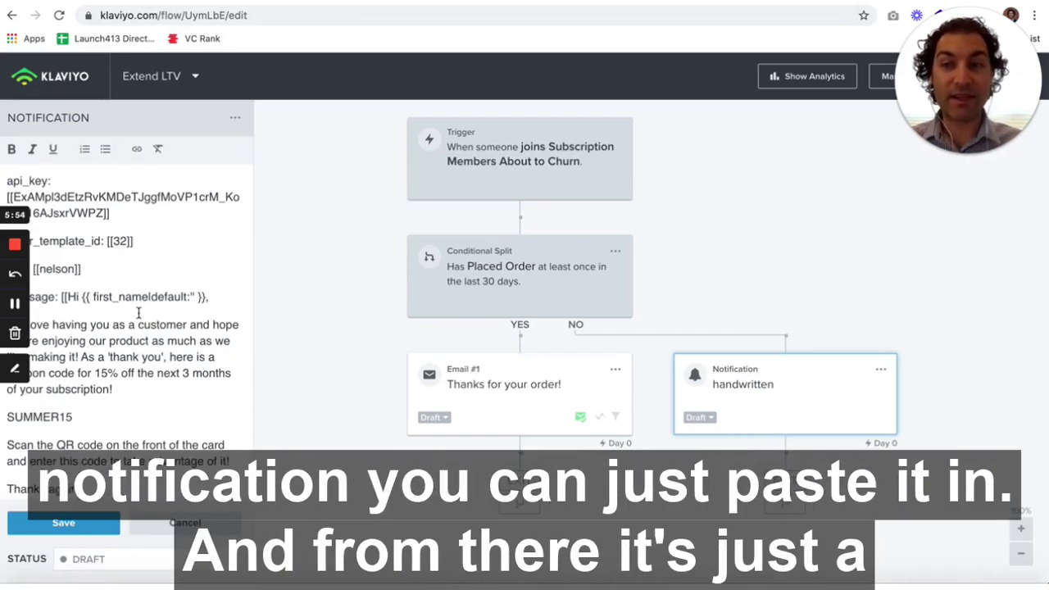
scroll(139, 312, "down", 1)
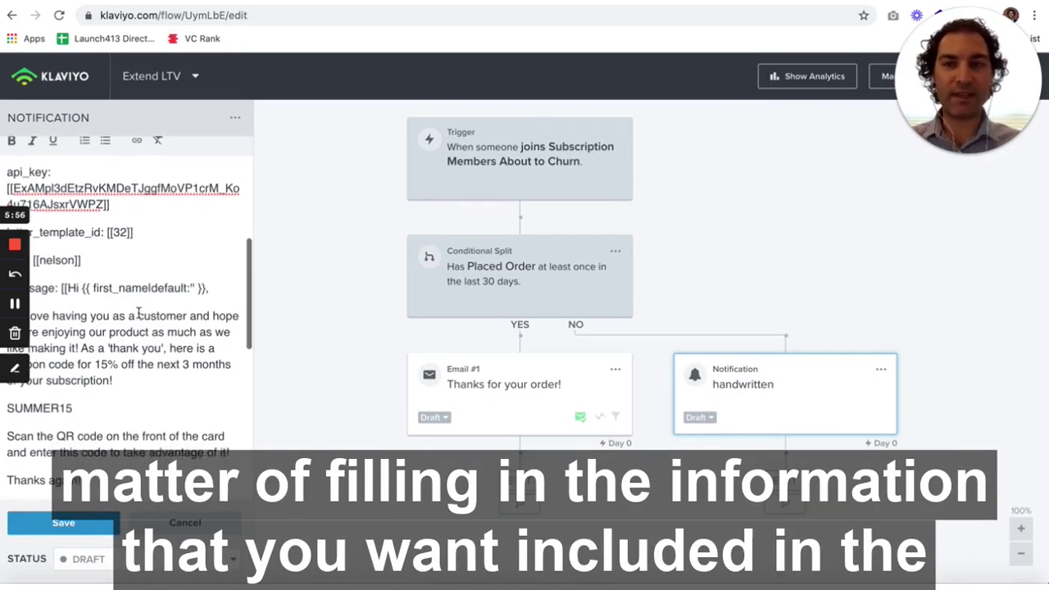
scroll(138, 312, "down", 1)
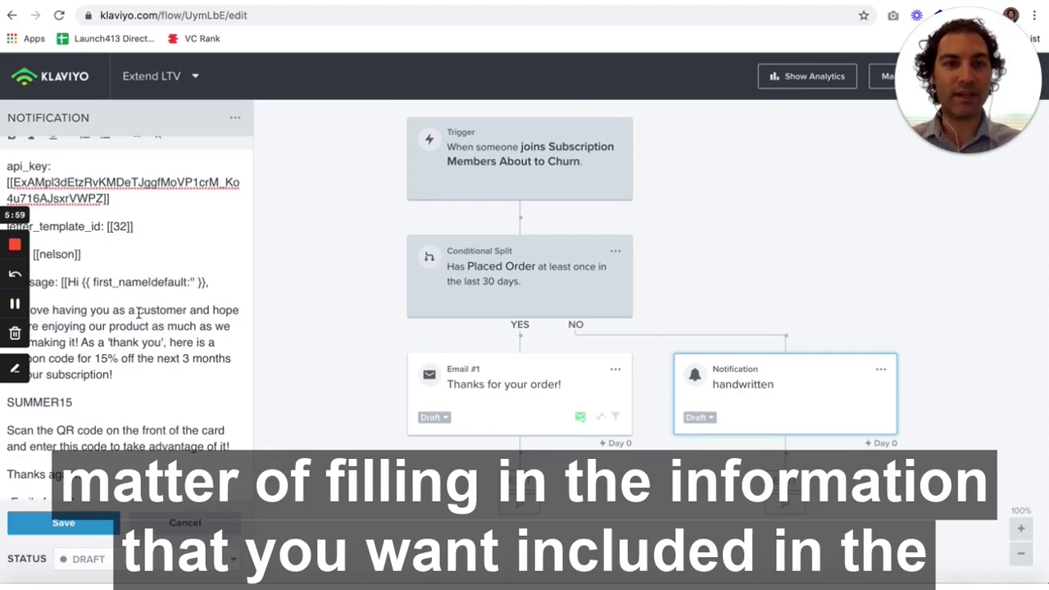
scroll(139, 312, "down", 1)
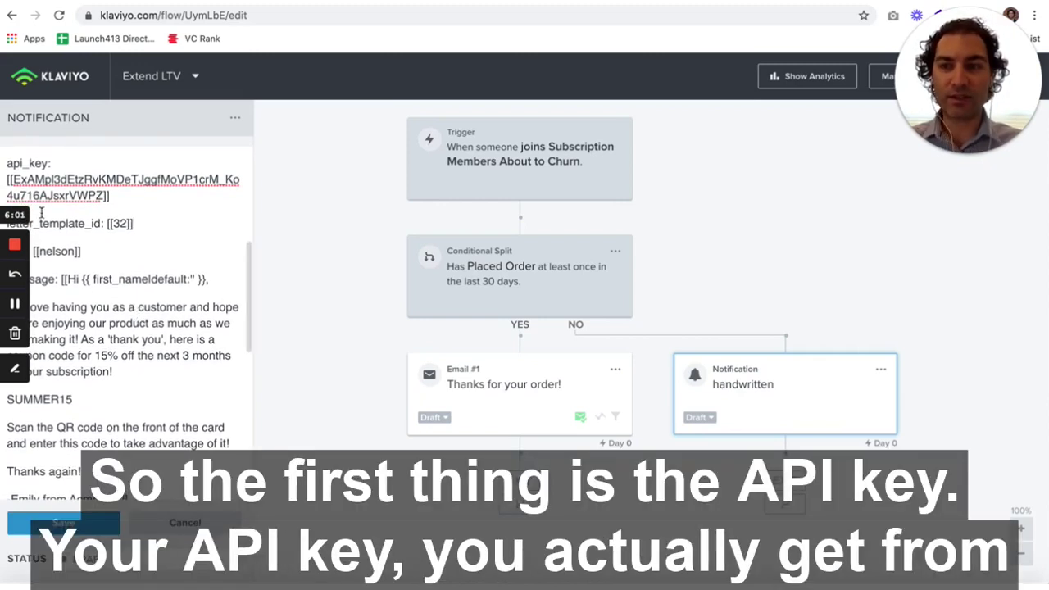
left_click_drag(13, 178, 99, 193)
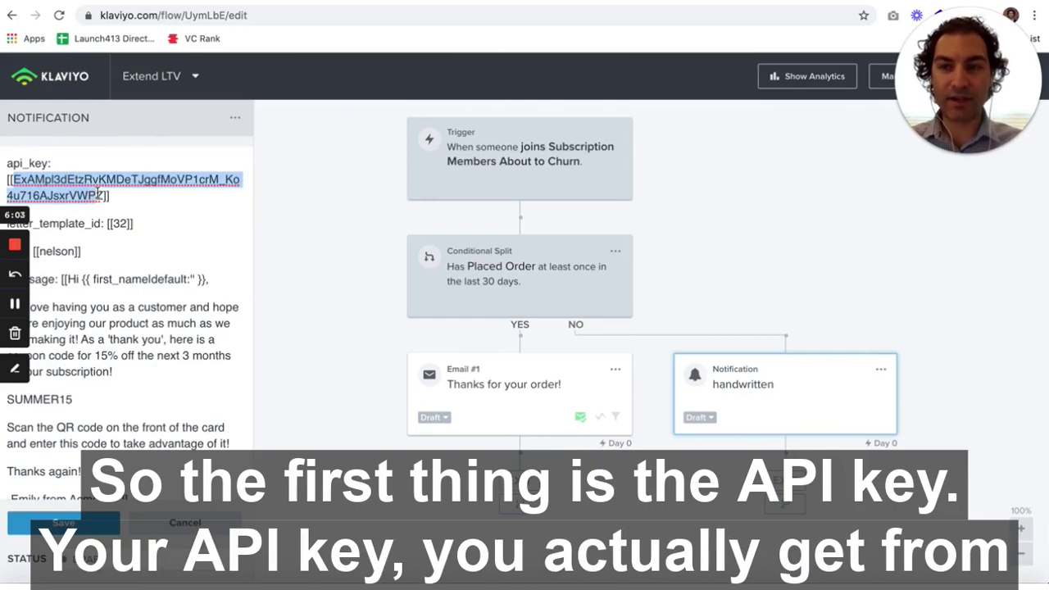
left_click(98, 193)
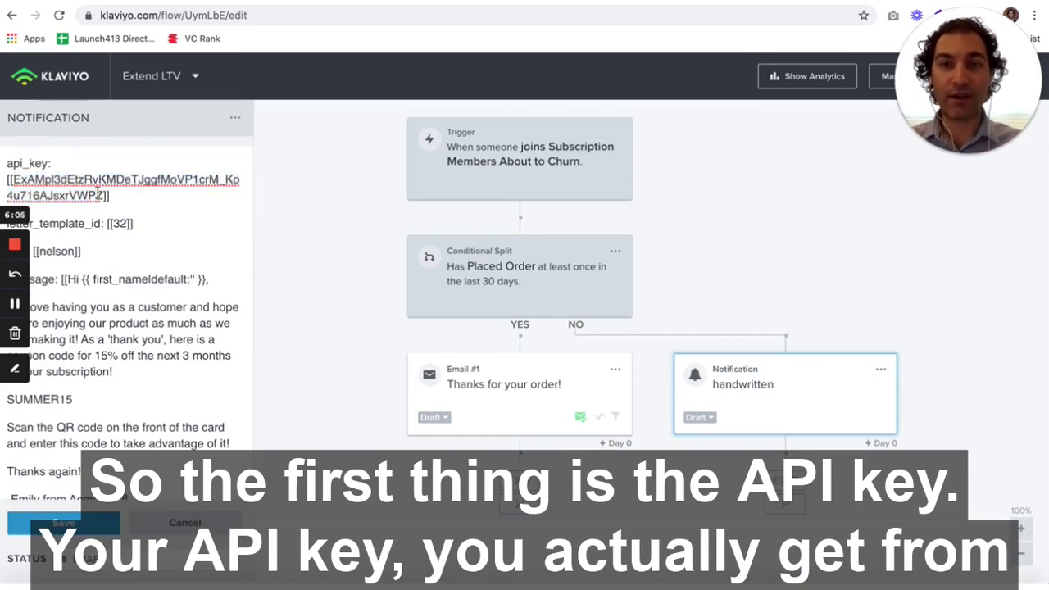
Switch to the IgnitePOST dashboard and open the API Keys page to locate the first key's token
key("ctrl+Tab")
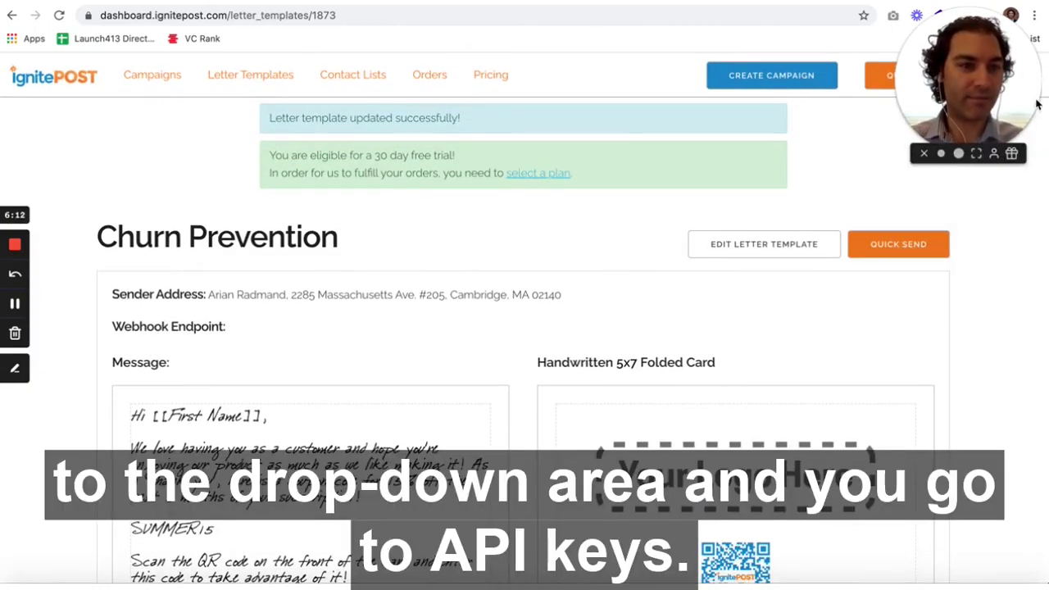
left_click(1033, 164)
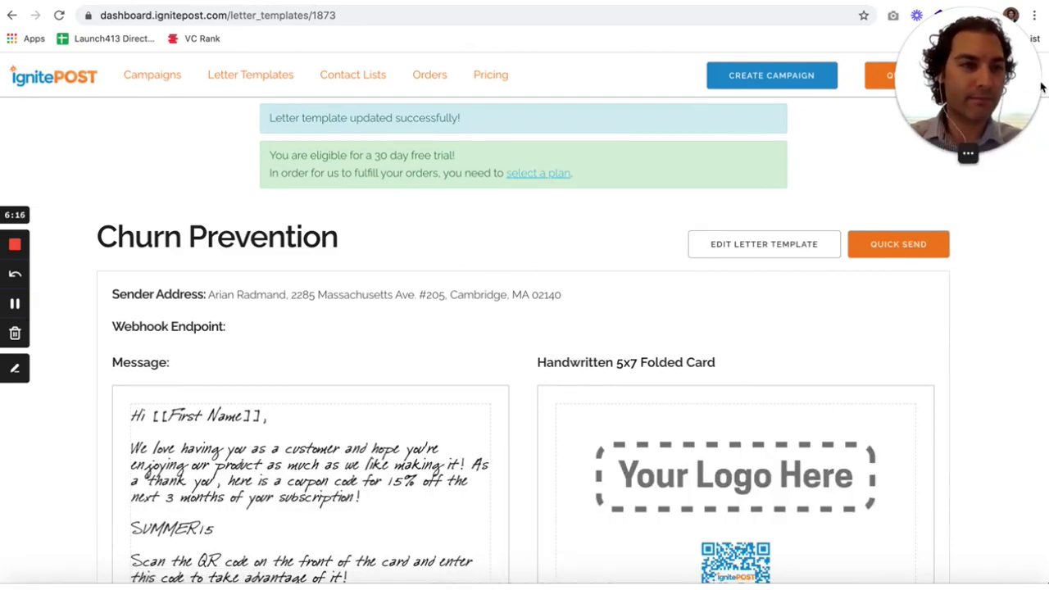
mouse_move(1045, 96)
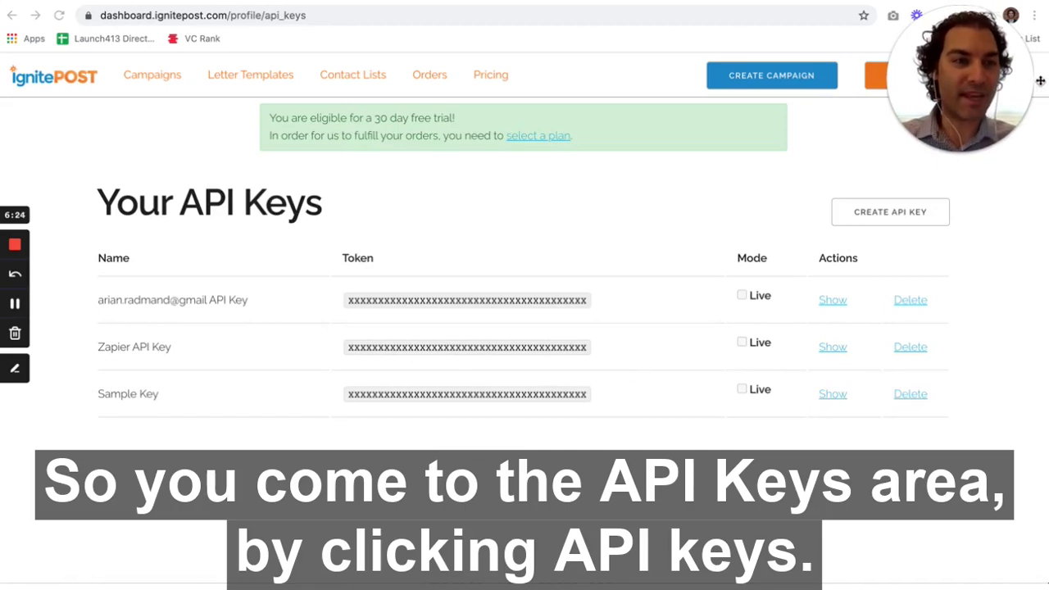
mouse_move(1015, 155)
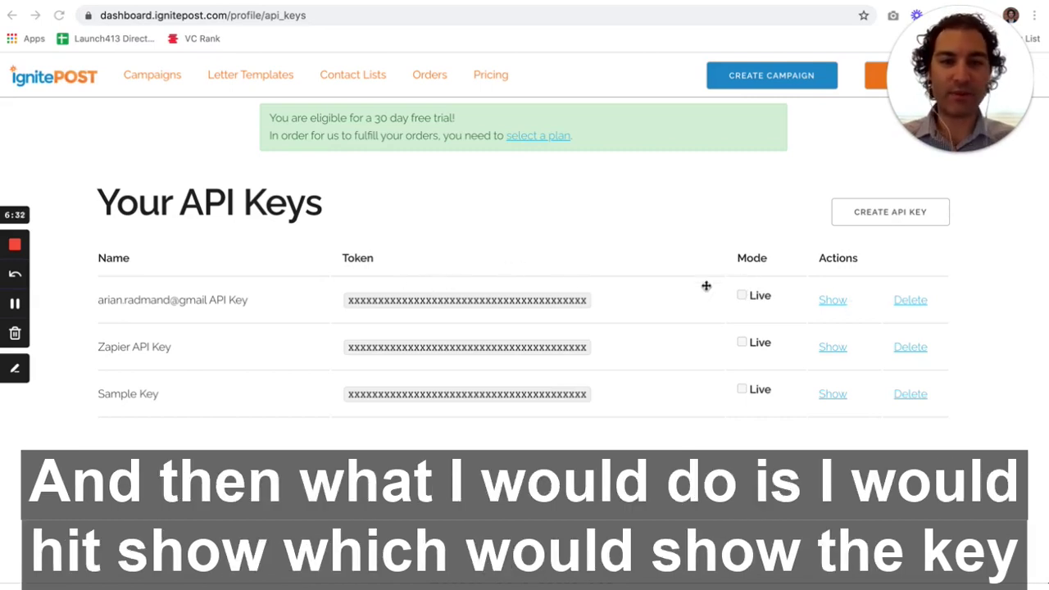
double_click(551, 300)
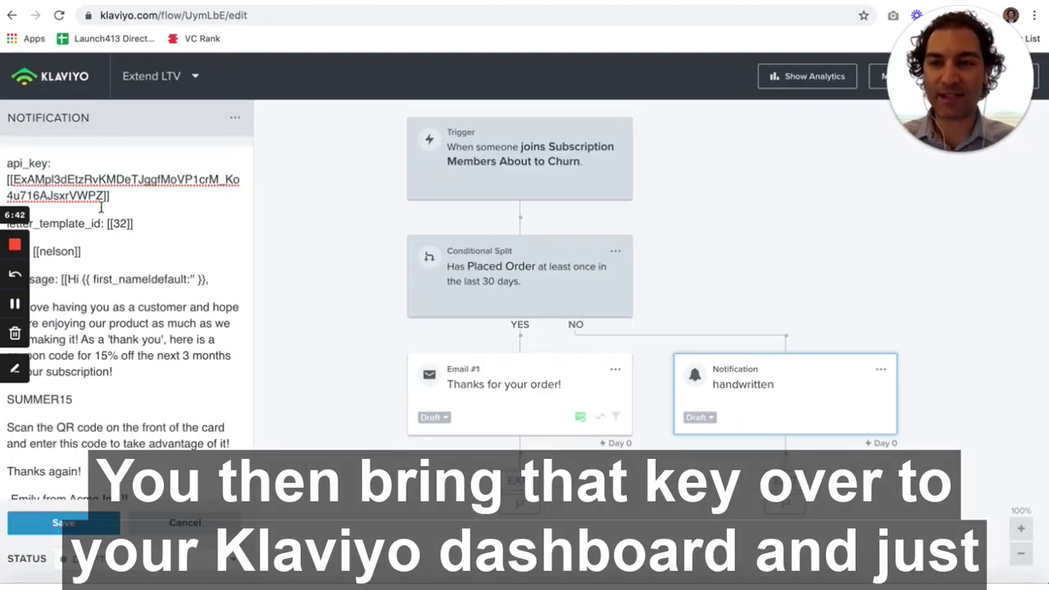
Back in the Klaviyo notification body, highlight the API key value and the letter_template_id value
left_click_drag(13, 179, 100, 194)
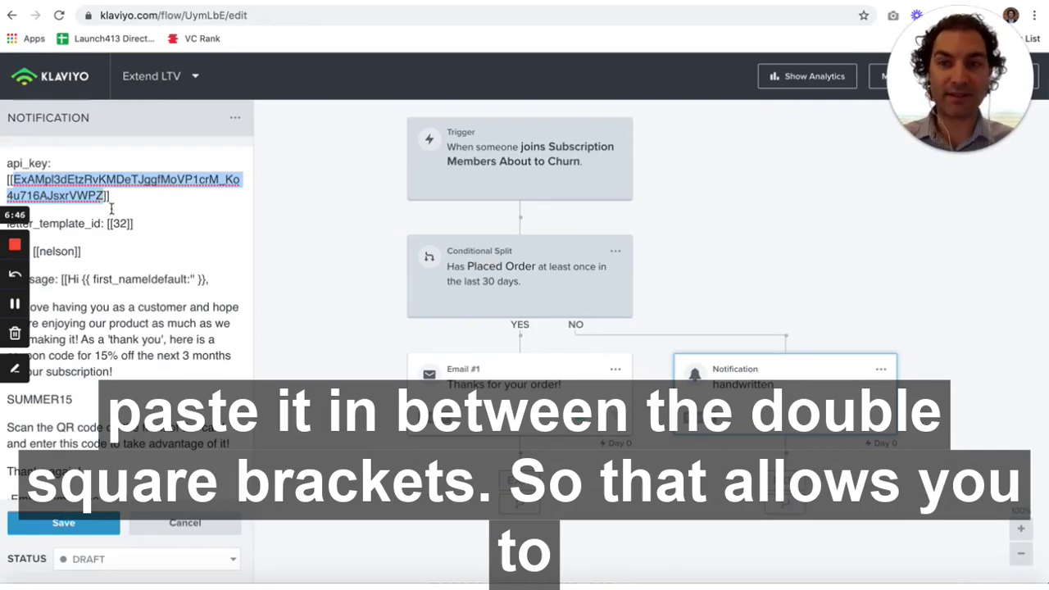
scroll(160, 293, "down", 1)
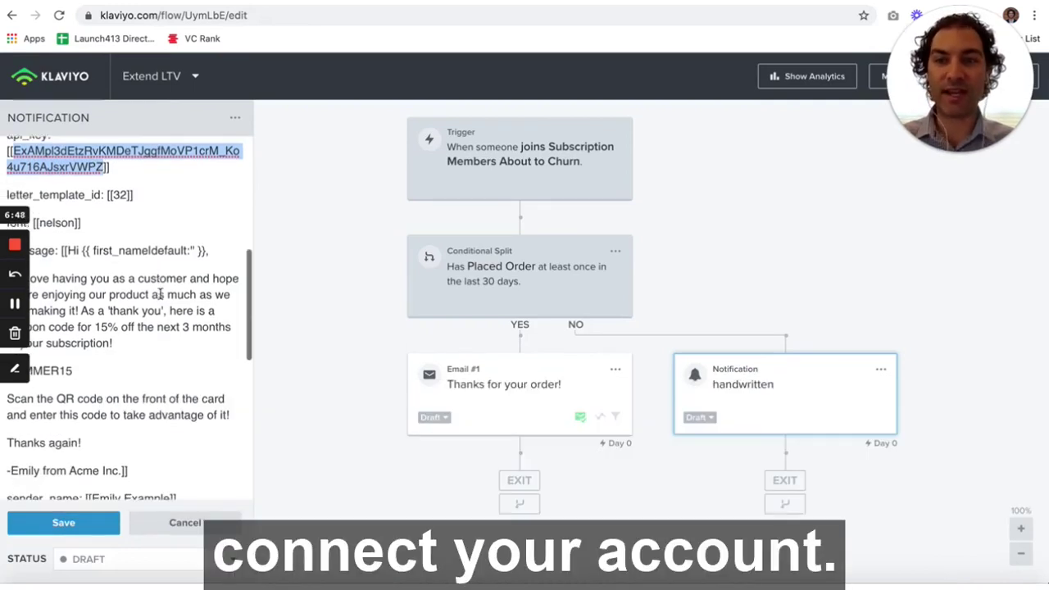
double_click(121, 191)
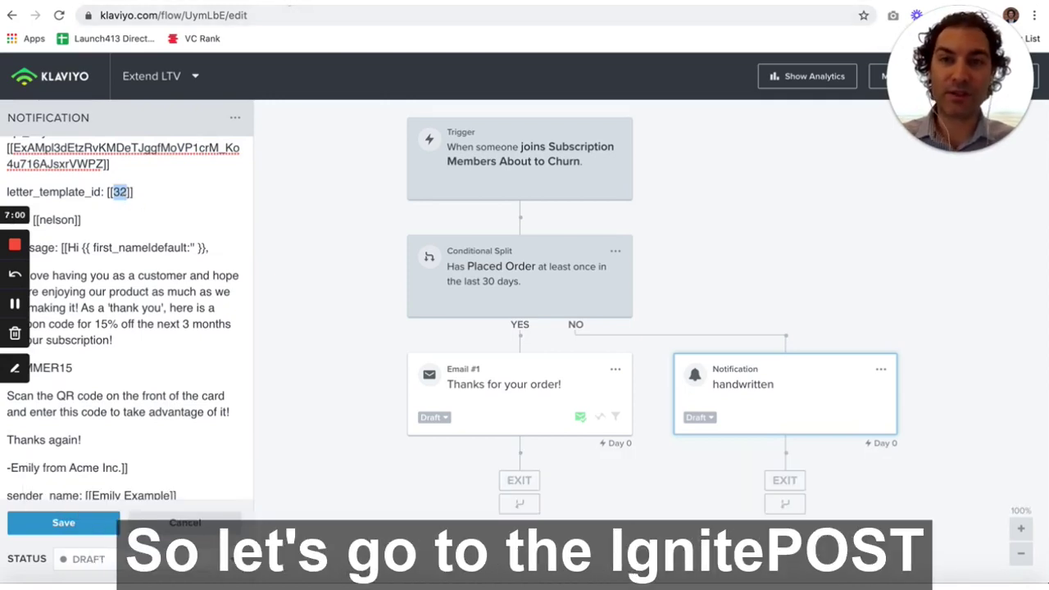
Open the Churn Prevention letter template in the IgnitePOST dashboard and select the template ID at the end of its URL
key("ctrl+Tab")
left_click(231, 76)
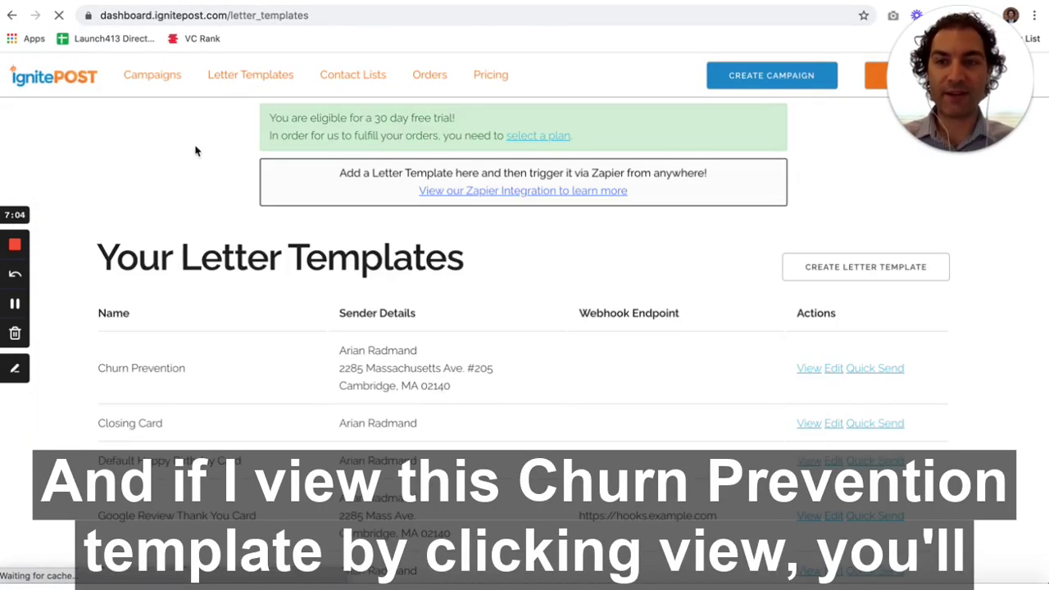
left_click_drag(97, 366, 176, 367)
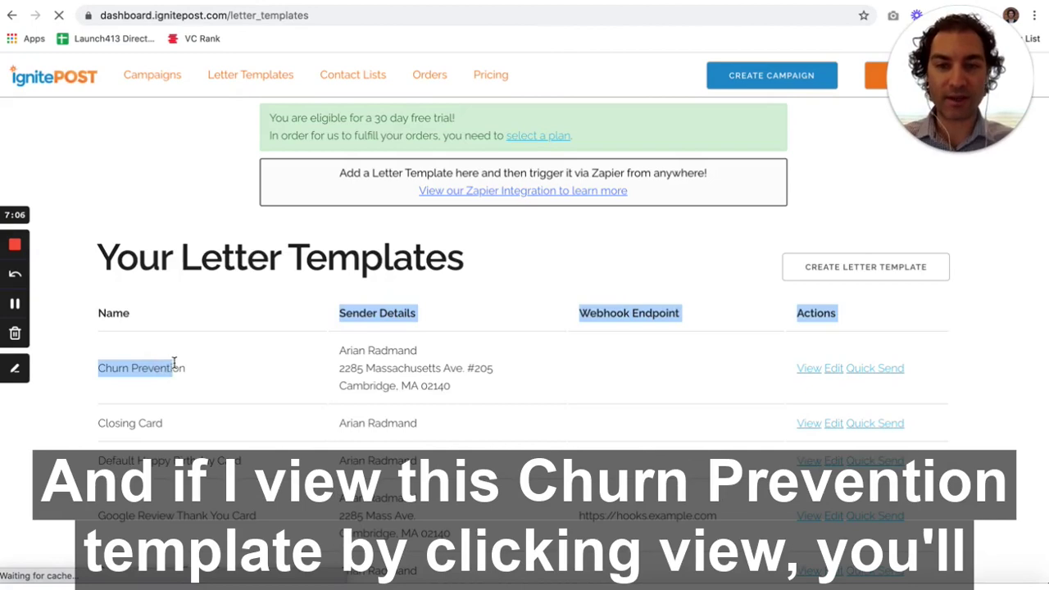
left_click(808, 369)
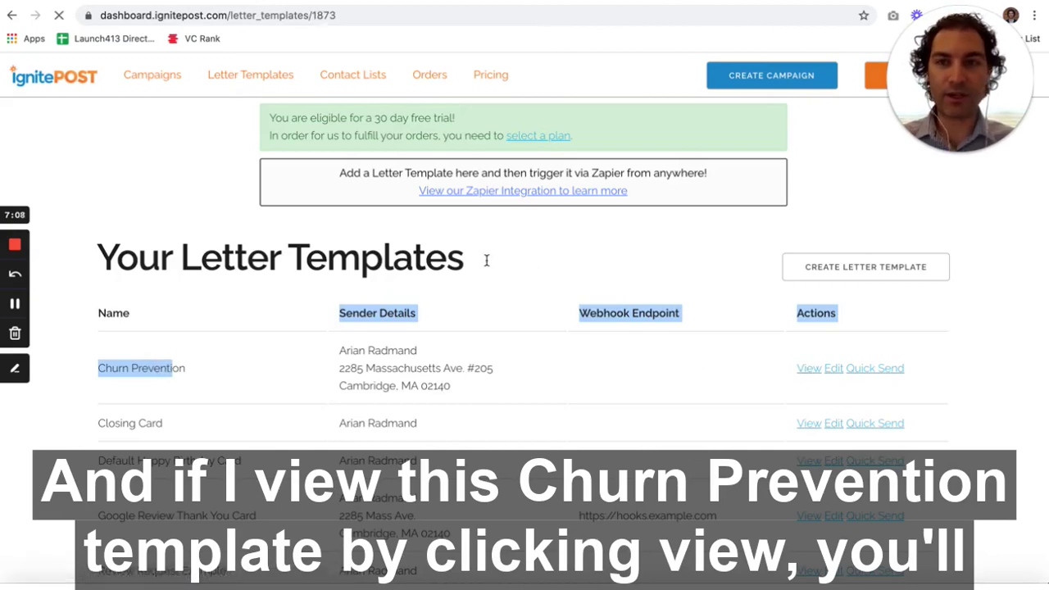
left_click(341, 14)
left_click(315, 16)
left_click_drag(345, 14, 374, 15)
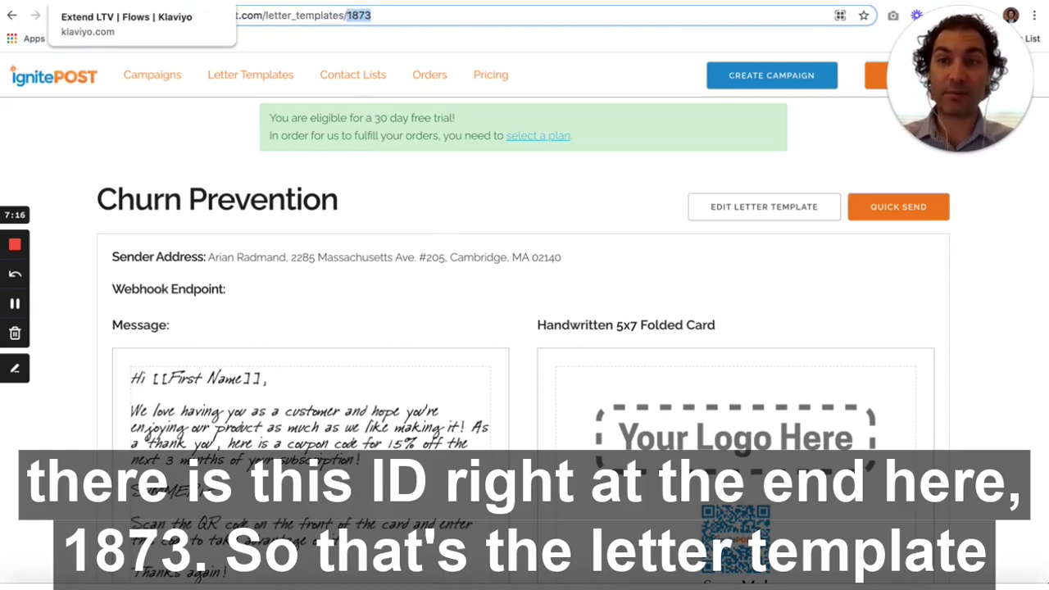
Switch to the Klaviyo flow and set the letter_template_id in the handwritten notification's body to 1873
left_click(143, 1)
left_click(146, 194)
key("Left")
key("Left")
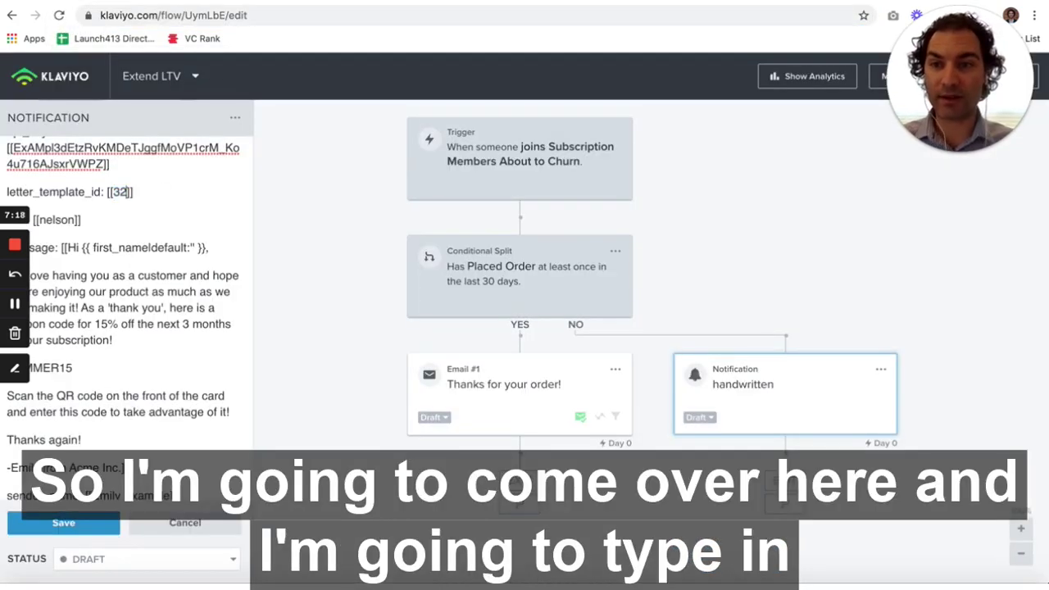
key("BackSpace")
key("BackSpace")
type("18")
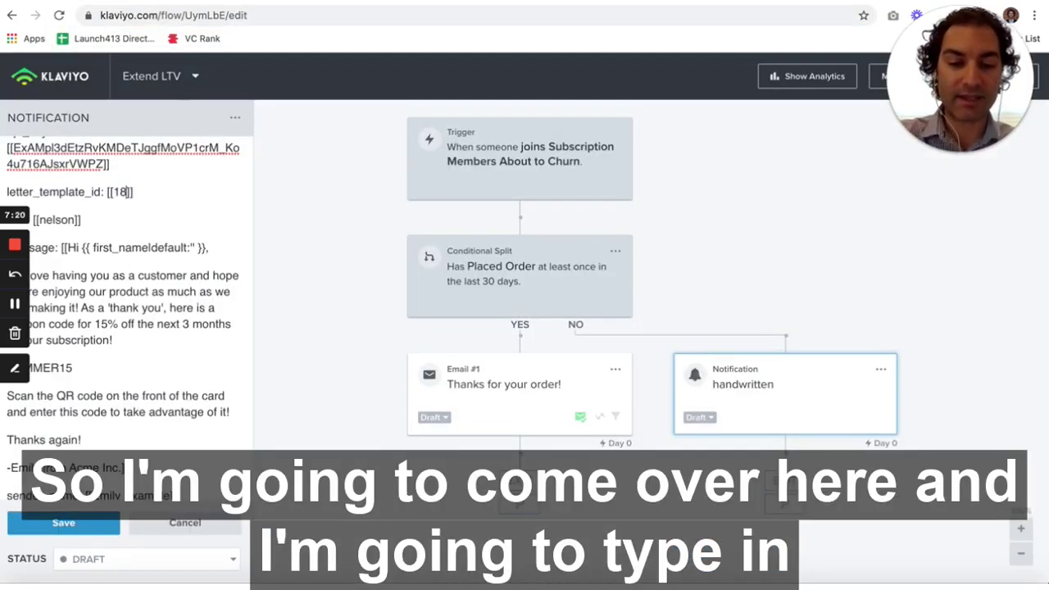
type("73")
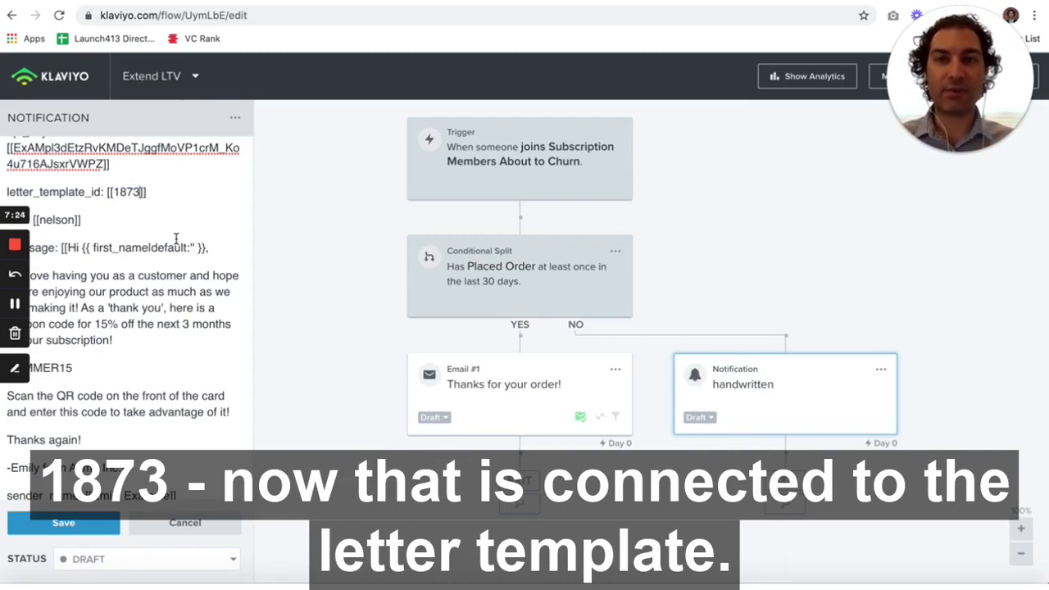
Review the font field in the notification body and highlight its nelson value
scroll(175, 238, "down", 2)
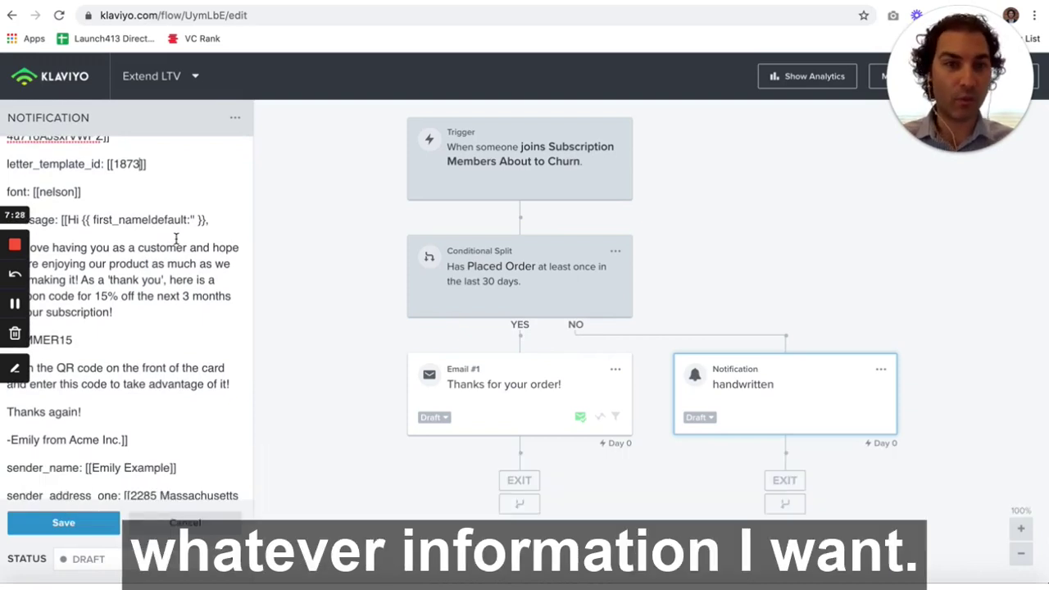
scroll(175, 237, "down", 1)
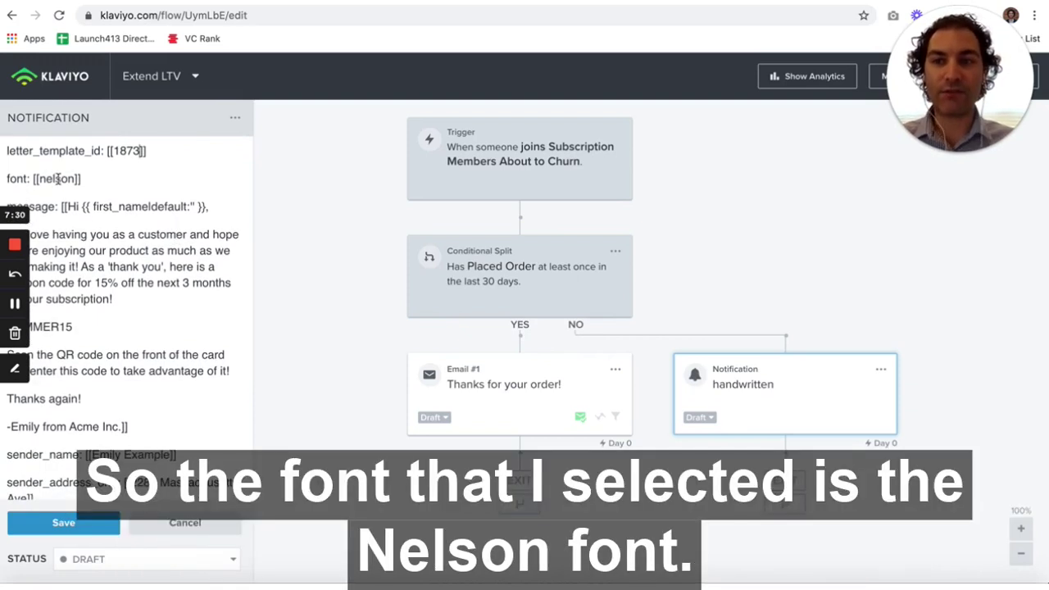
double_click(58, 179)
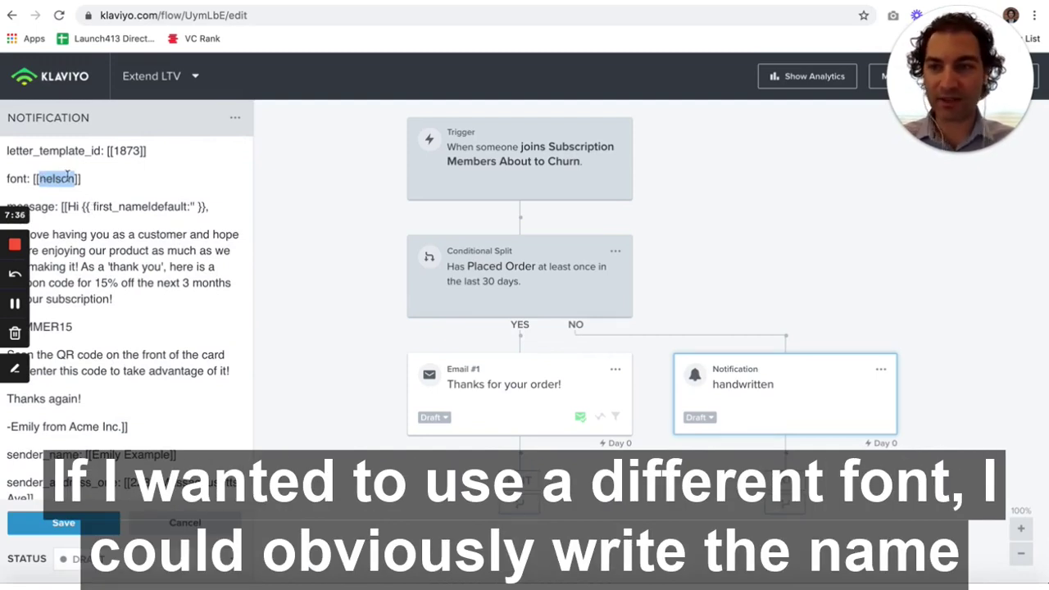
scroll(101, 209, "down", 1)
scroll(100, 209, "down", 1)
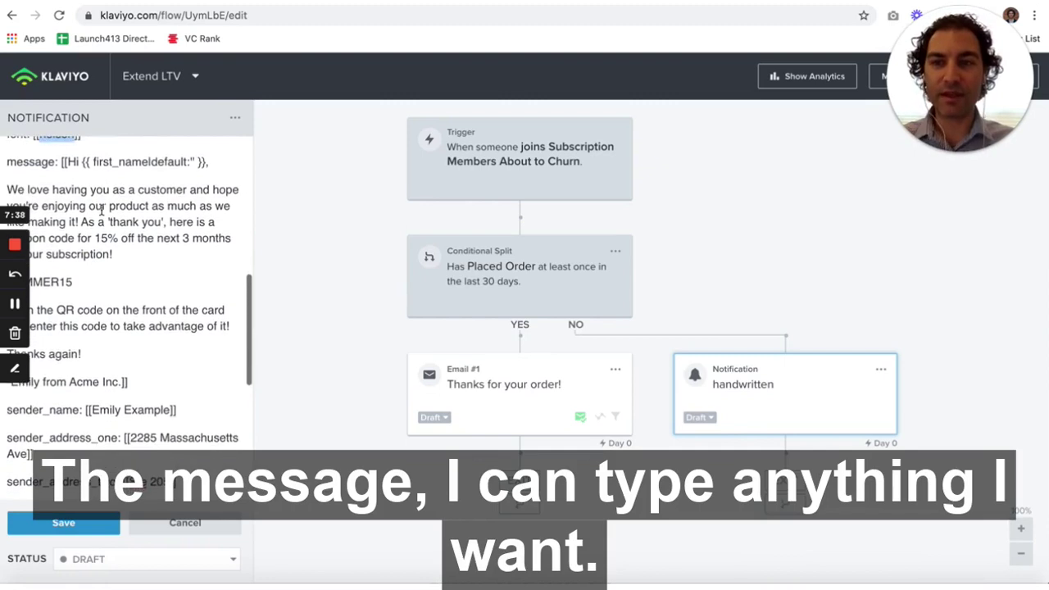
Highlight the opening text of the message field in the notification body and the first_name variable in its greeting
left_click(89, 190)
left_click_drag(69, 161, 103, 311)
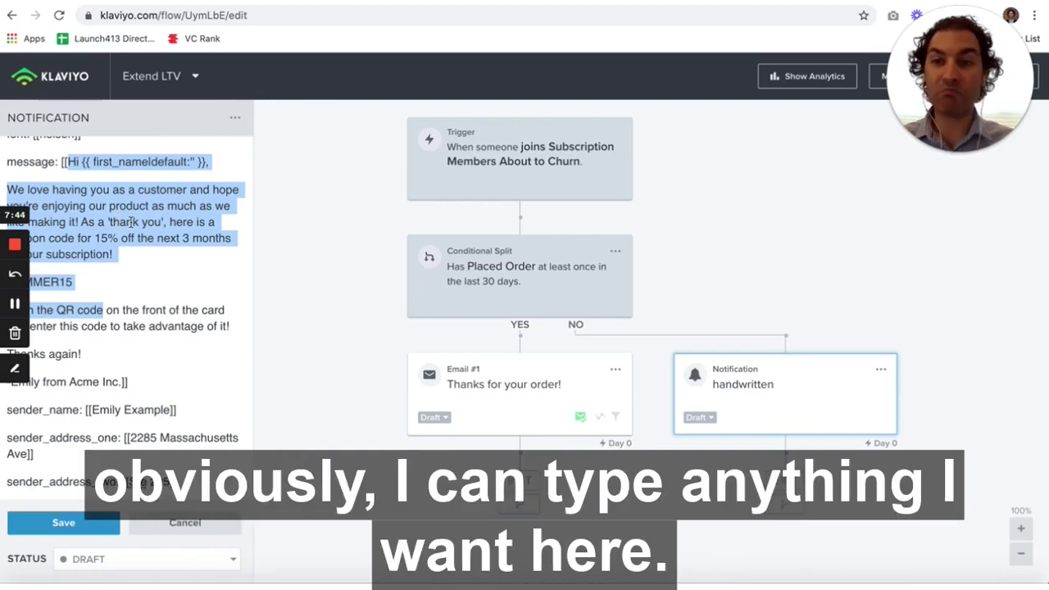
left_click(130, 222)
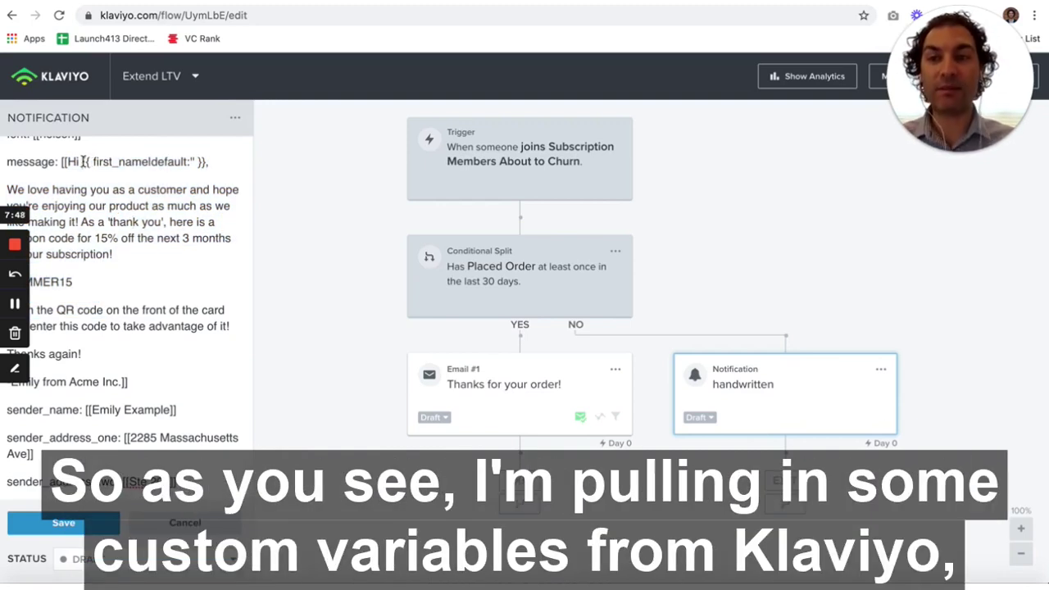
left_click_drag(83, 162, 203, 162)
left_click(126, 205)
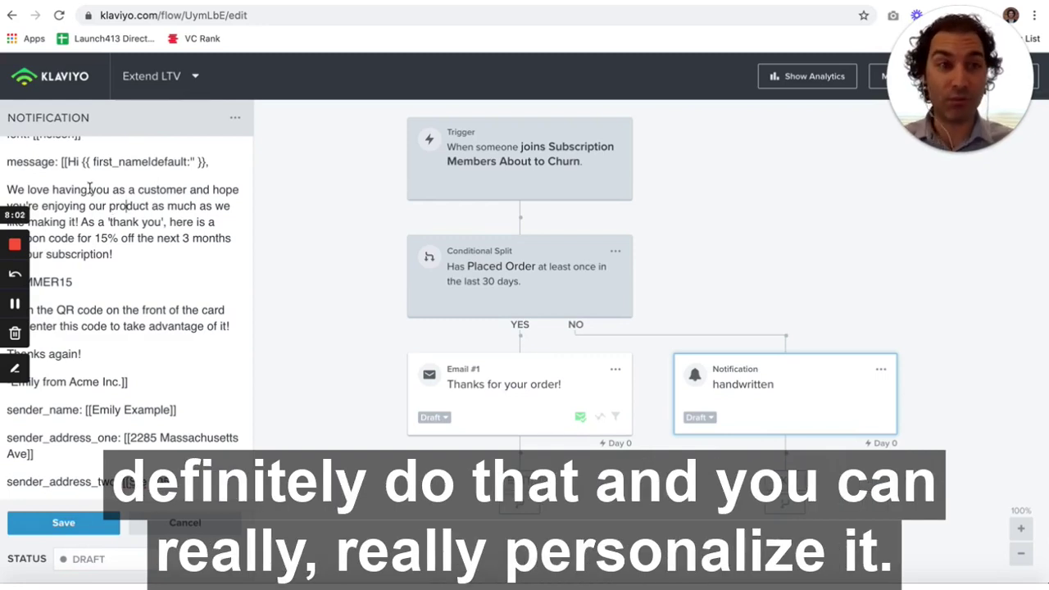
Review the sender name and return address fields, the recipient fields with their Klaviyo variables, and the send_on field in the notification body
scroll(103, 204, "down", 1)
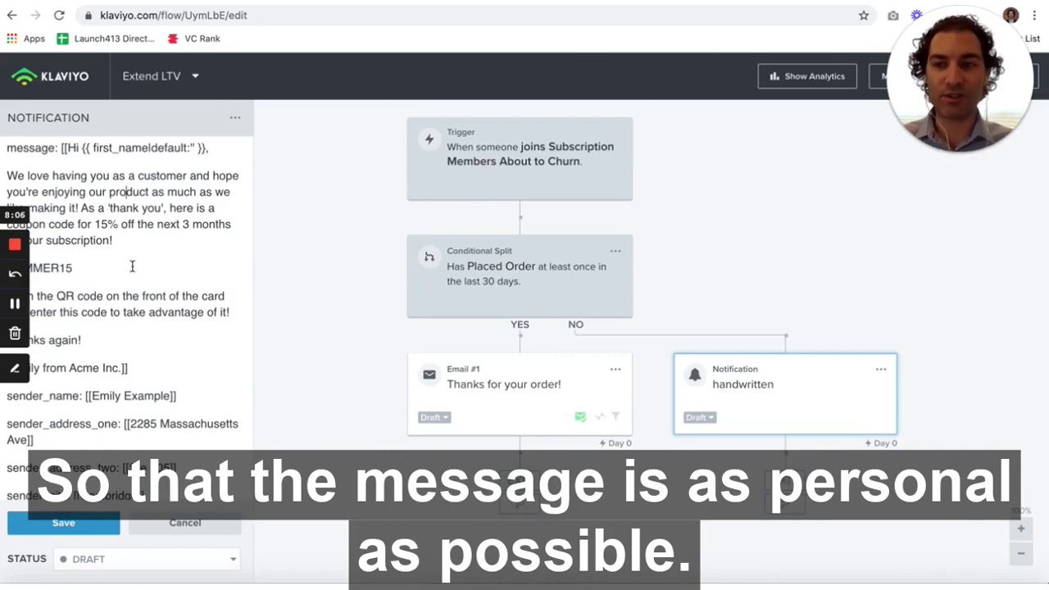
scroll(131, 266, "down", 5)
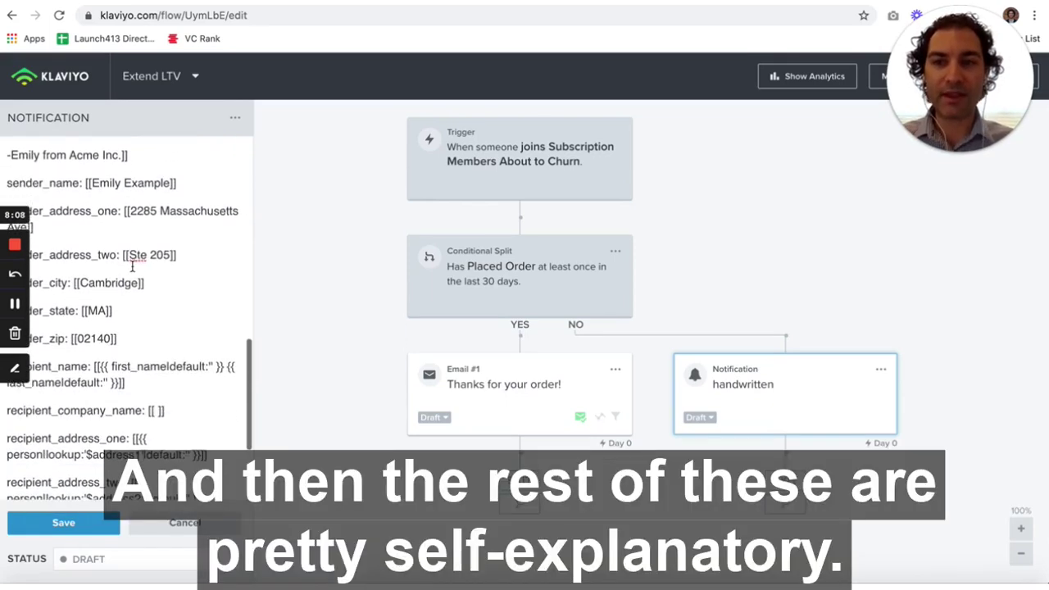
scroll(131, 267, "down", 1)
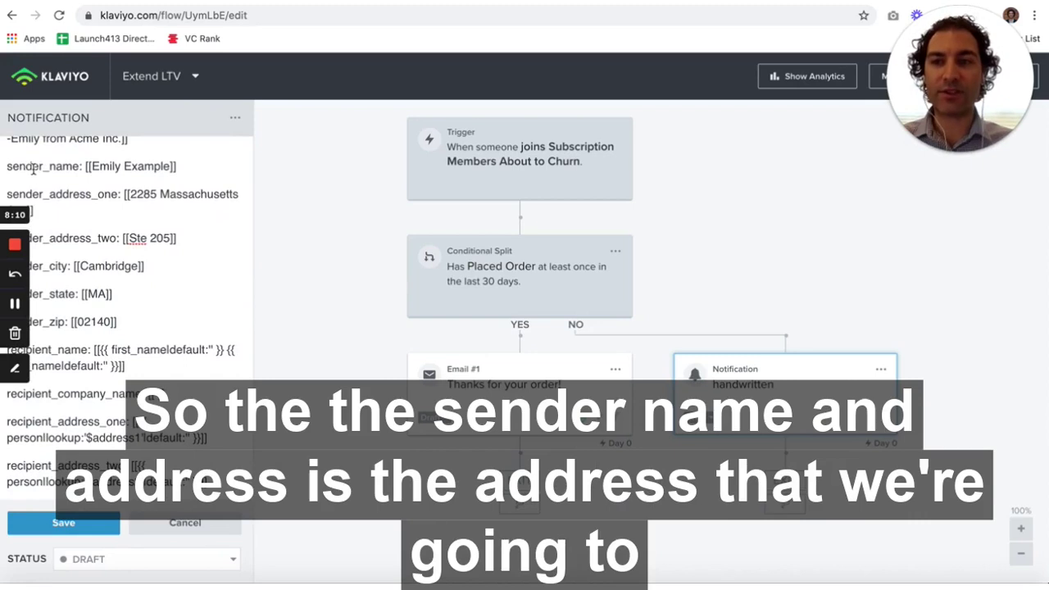
scroll(86, 205, "down", 1)
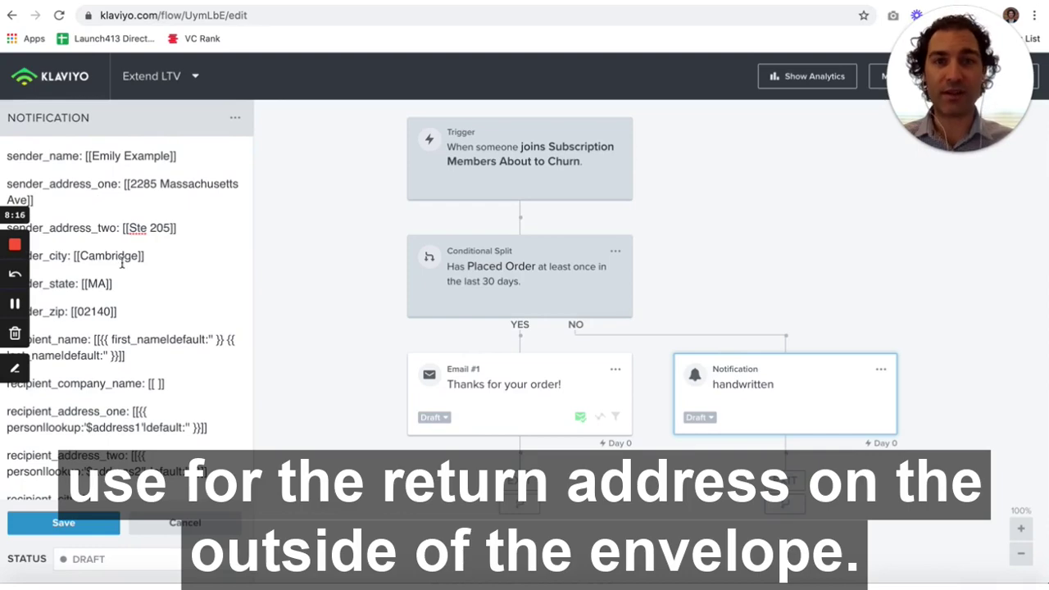
scroll(121, 262, "down", 5)
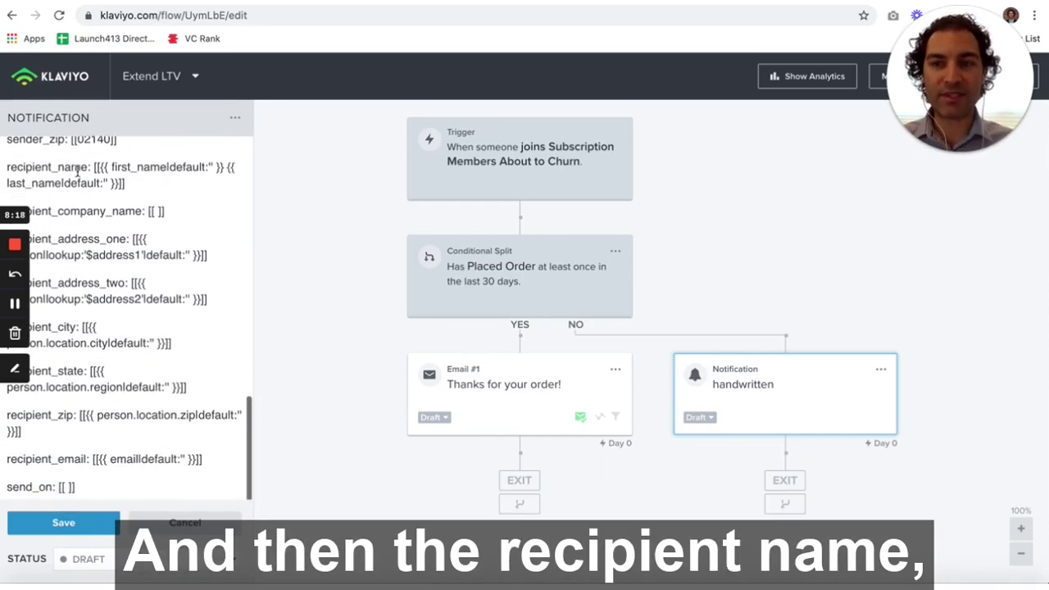
scroll(86, 250, "down", 1)
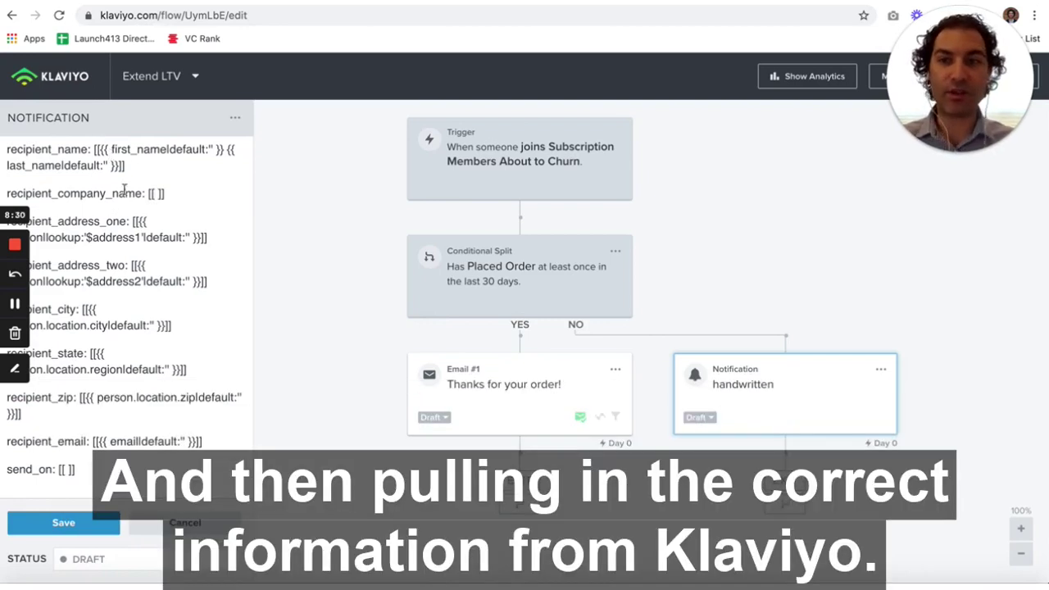
scroll(124, 225, "down", 1)
scroll(124, 229, "up", 1)
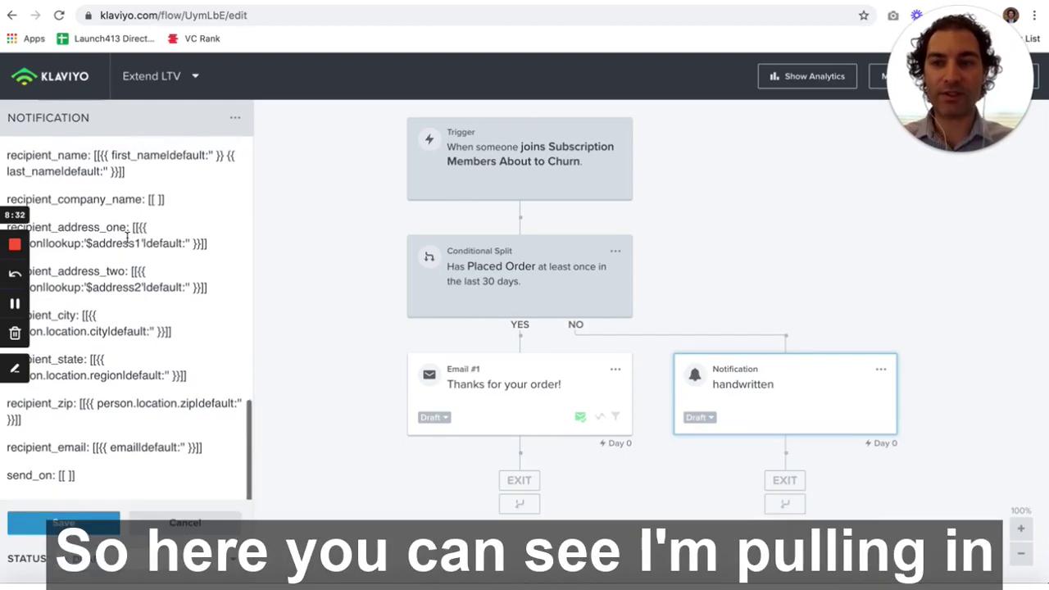
scroll(123, 234, "down", 1)
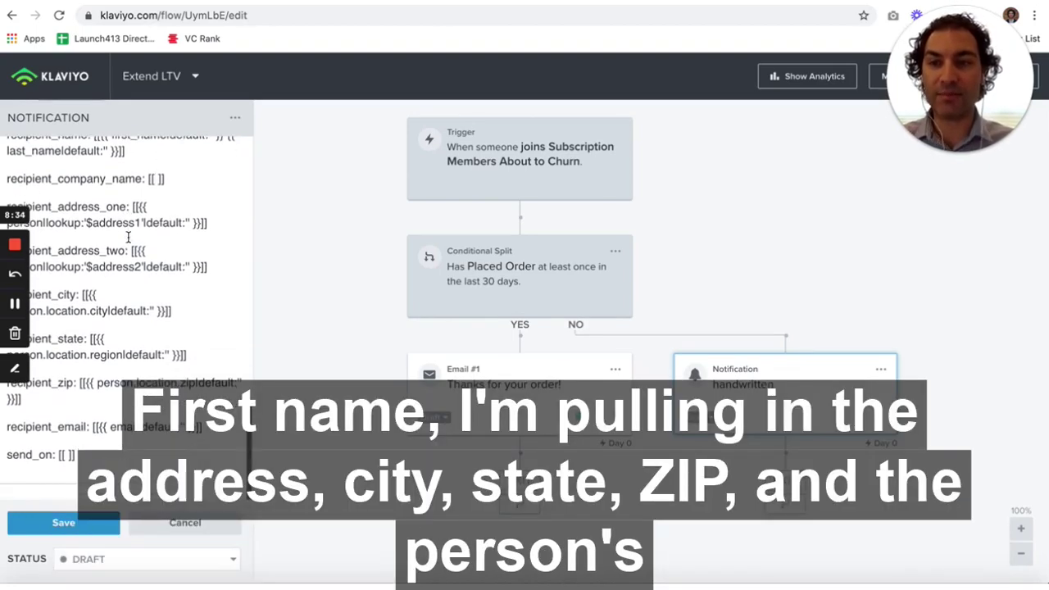
scroll(111, 229, "down", 3)
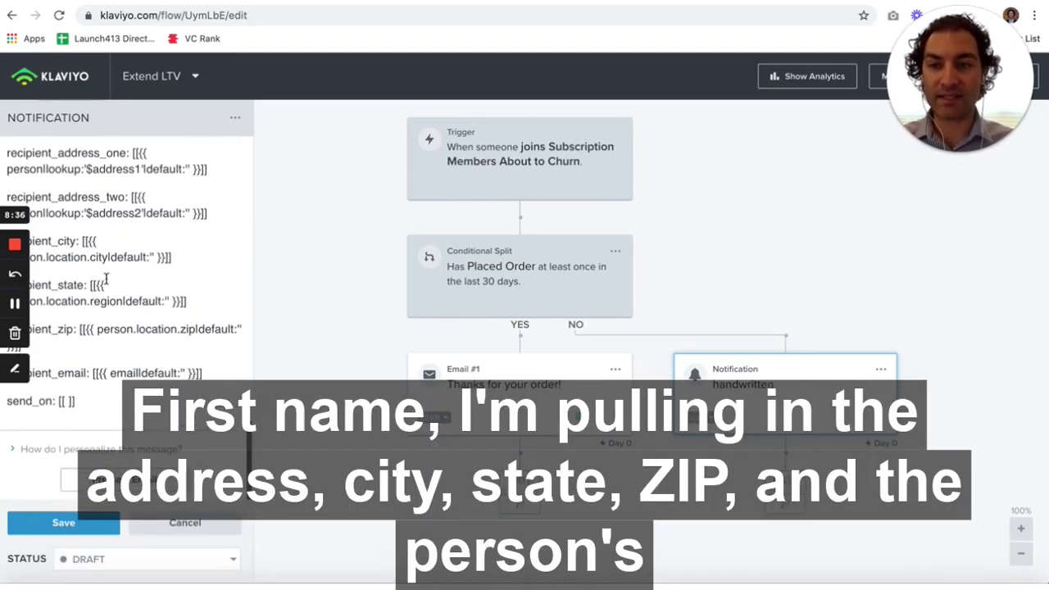
scroll(119, 332, "down", 1)
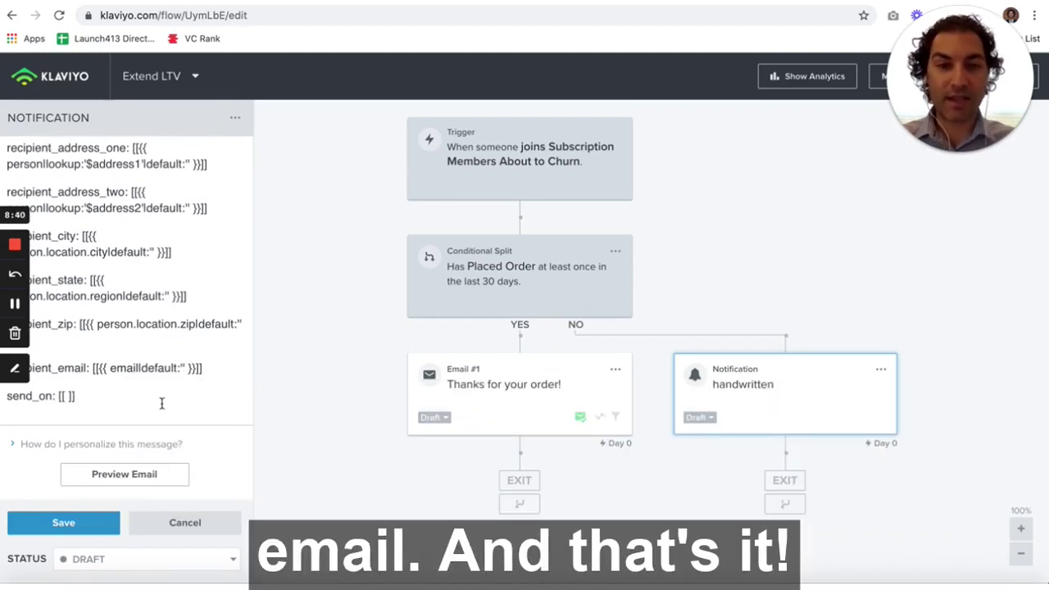
Save the handwritten notification with its completed body
scroll(151, 366, "up", 5)
scroll(150, 366, "up", 5)
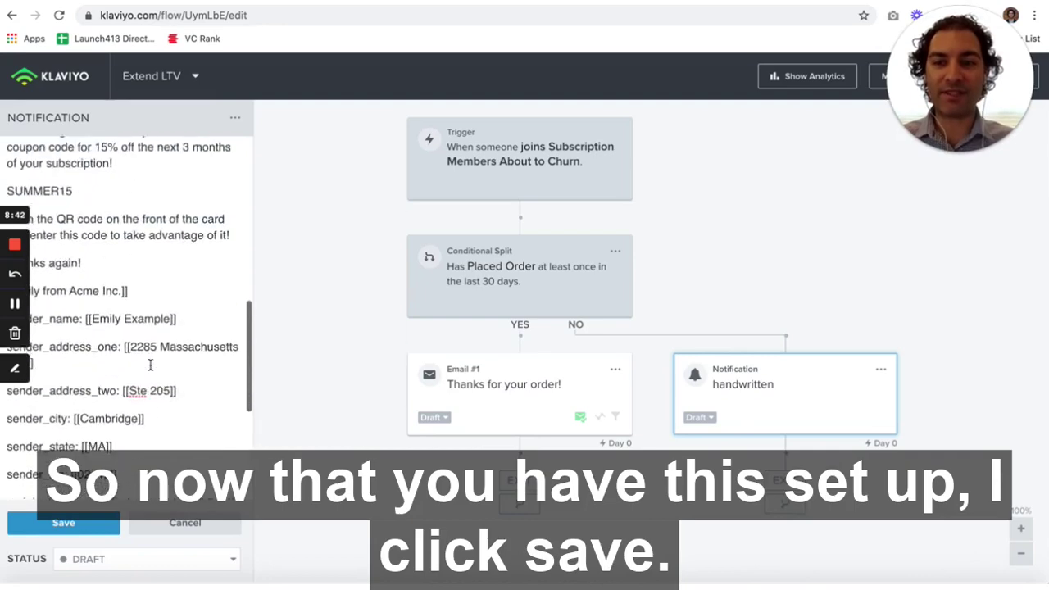
left_click(66, 528)
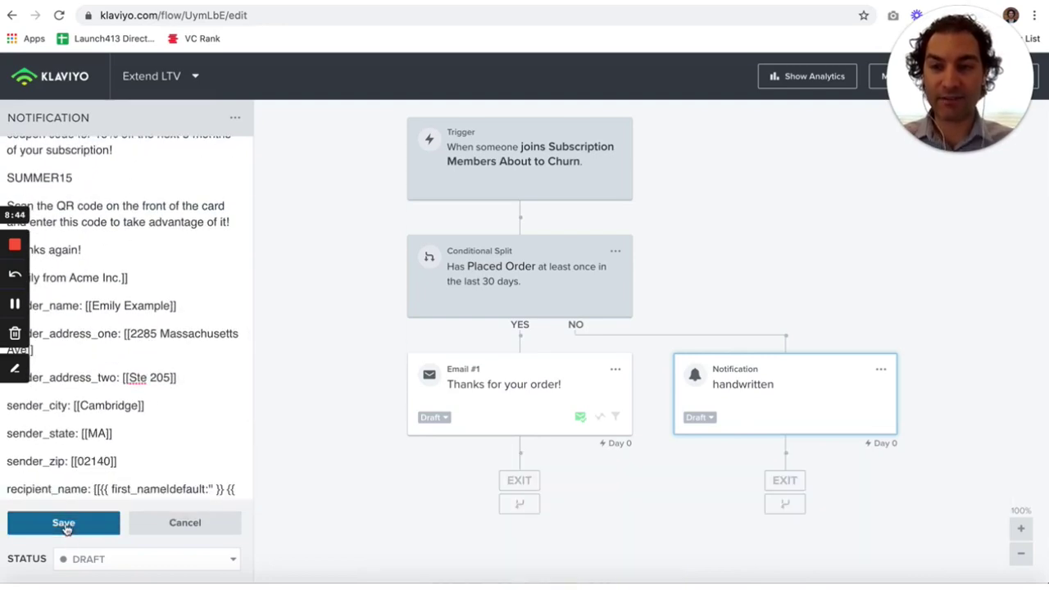